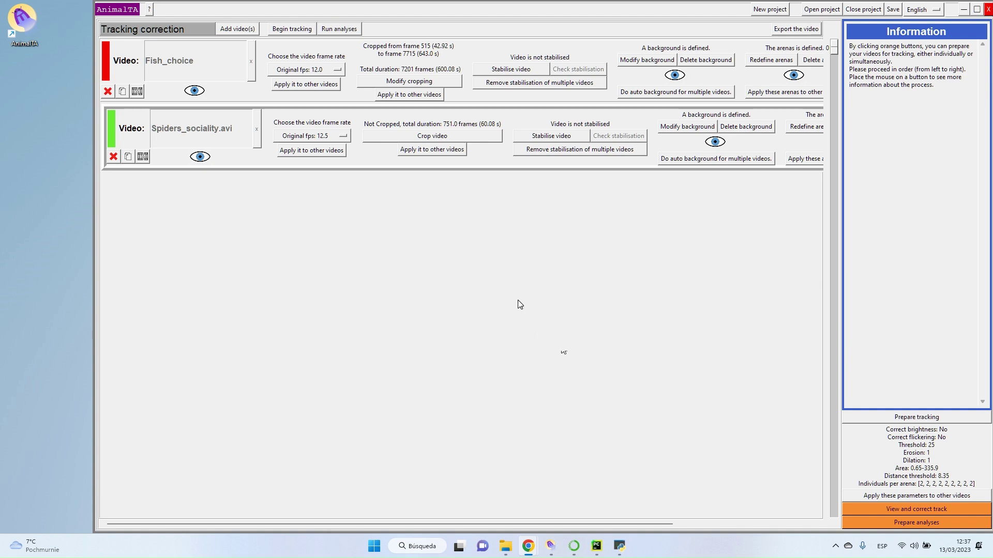
- Preview the Fish_choice and Spiders_sociality videos, then open Fish_choice in View and correct track
{"action": "left_click", "coordinate": [197, 93]}
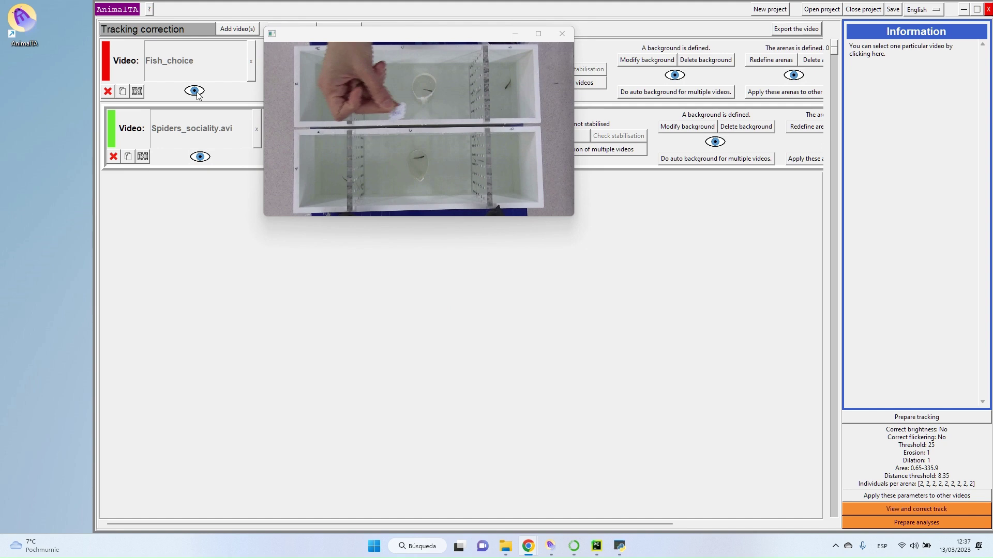
{"action": "left_click", "coordinate": [200, 157]}
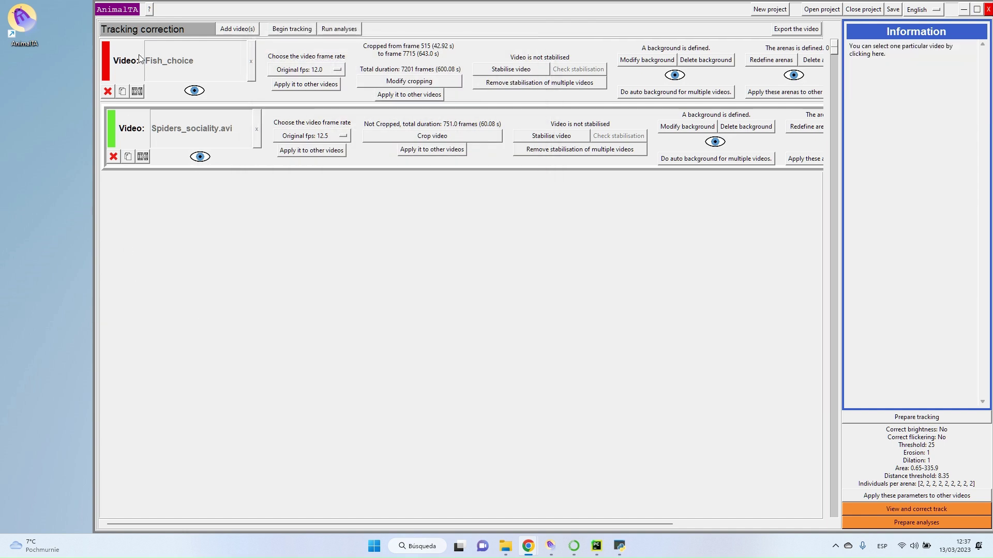
{"action": "left_click", "coordinate": [128, 77]}
{"action": "left_click", "coordinate": [129, 78]}
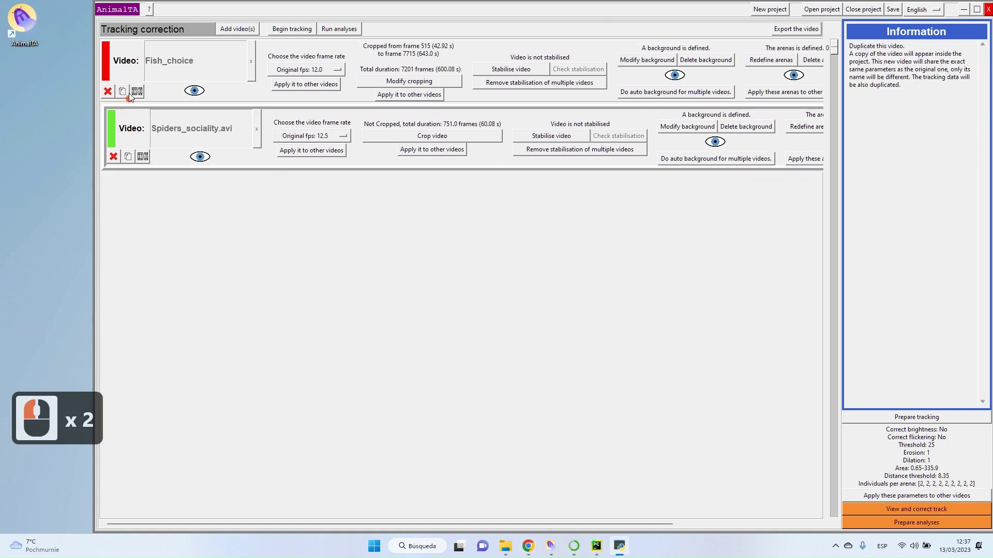
{"action": "left_click", "coordinate": [129, 78]}
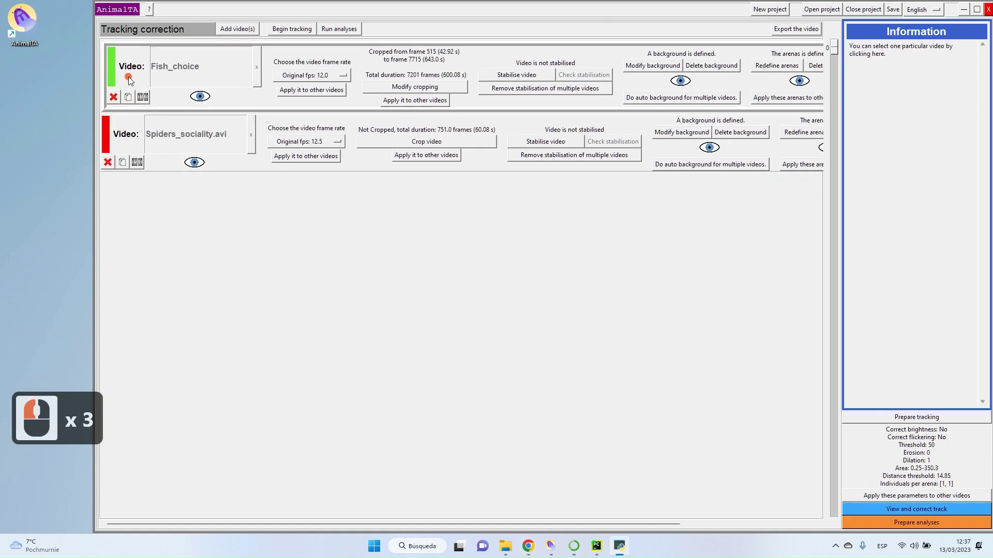
{"action": "left_click", "coordinate": [917, 509]}
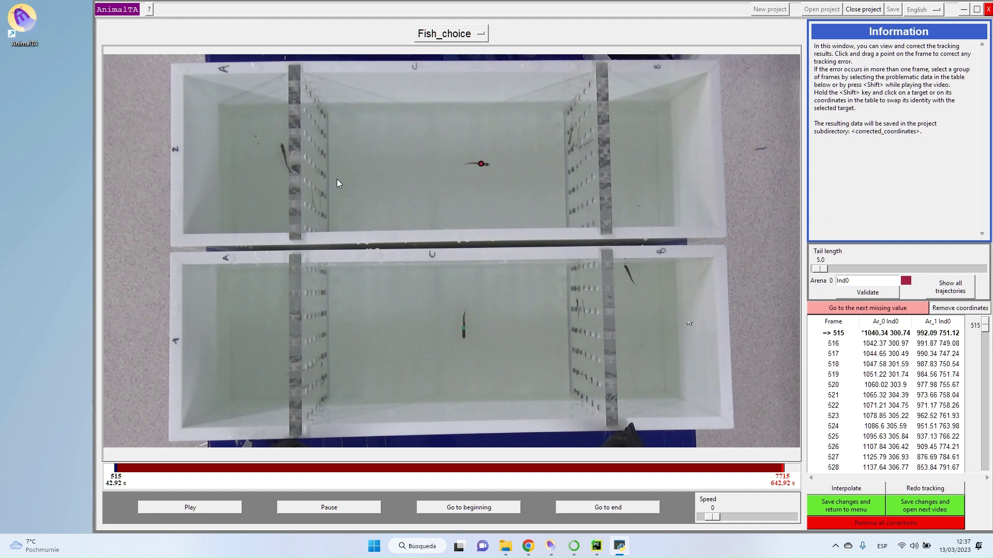
- Scrub the Fish_choice timeline forward past frames 779 and 2113 to frame 4135
{"action": "mouse_move", "coordinate": [124, 469]}
{"action": "left_mouse_down"}
{"action": "mouse_move", "coordinate": [233, 470]}
{"action": "mouse_move", "coordinate": [133, 470]}
{"action": "mouse_move", "coordinate": [142, 470]}
{"action": "left_mouse_up"}
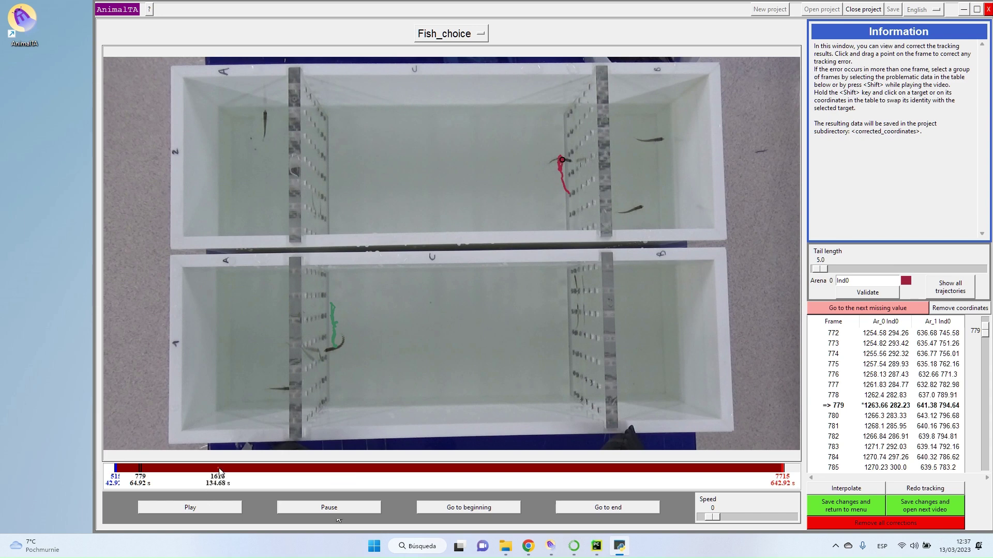
{"action": "left_click", "coordinate": [265, 468]}
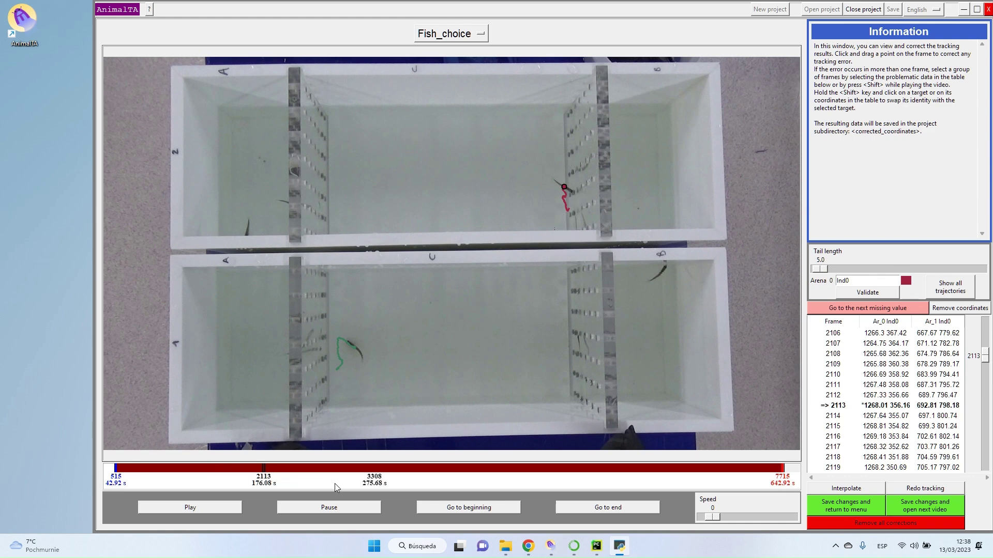
{"action": "mouse_move", "coordinate": [319, 468]}
{"action": "left_mouse_down"}
{"action": "mouse_move", "coordinate": [465, 470]}
{"action": "mouse_move", "coordinate": [451, 473]}
{"action": "left_mouse_up"}
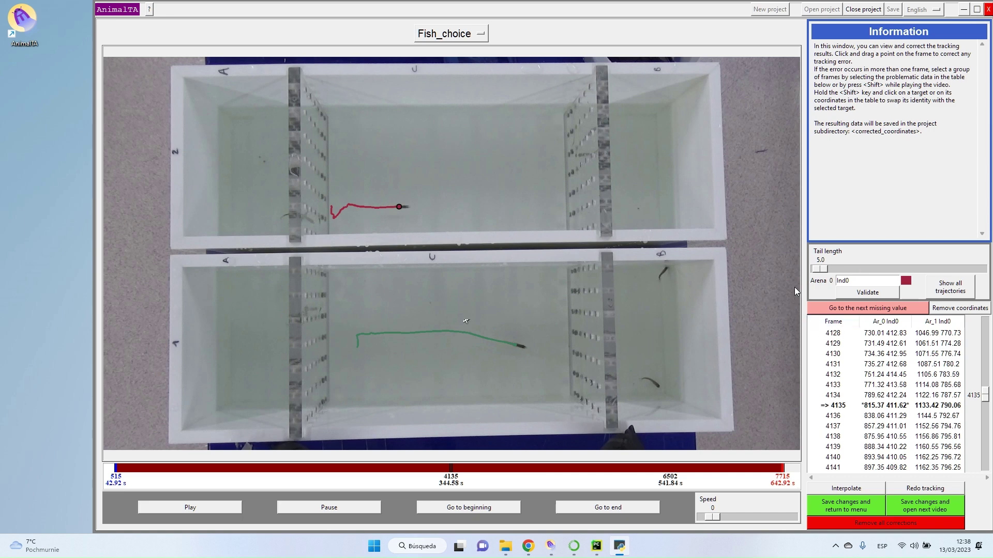
- Set the trajectory Tail length to 5.0
{"action": "mouse_move", "coordinate": [822, 272]}
{"action": "left_mouse_down"}
{"action": "mouse_move", "coordinate": [832, 271]}
{"action": "mouse_move", "coordinate": [821, 271]}
{"action": "left_mouse_up"}
{"action": "left_click", "coordinate": [830, 268]}
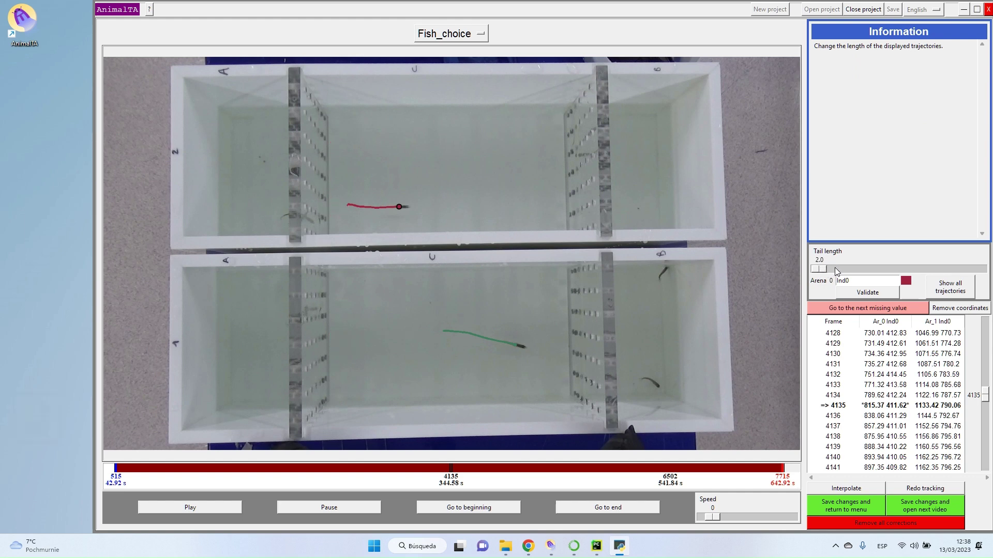
{"action": "left_click", "coordinate": [836, 269]}
{"action": "left_click", "coordinate": [836, 270]}
{"action": "left_click", "coordinate": [836, 270]}
{"action": "left_click", "coordinate": [836, 270]}
{"action": "left_click", "coordinate": [836, 270]}
{"action": "left_click", "coordinate": [836, 270]}
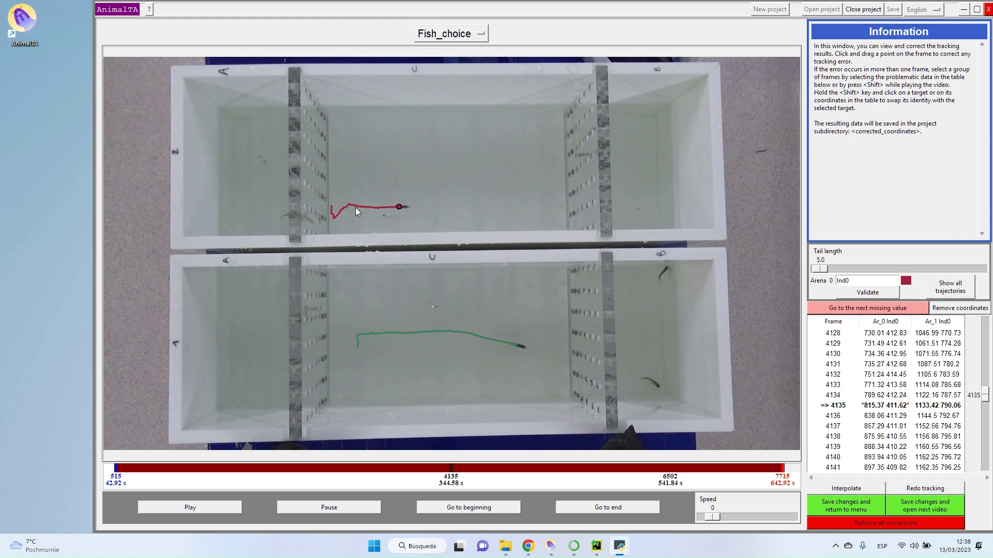
- Recolour the lower-arena fish's track magenta from the colour chart
{"action": "left_click", "coordinate": [514, 346]}
{"action": "left_click", "coordinate": [514, 346]}
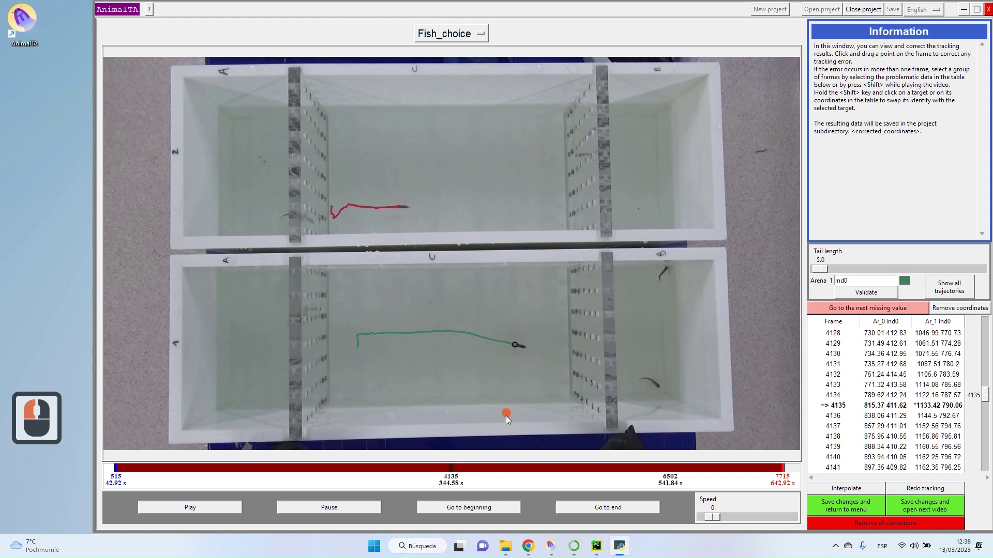
{"action": "left_click", "coordinate": [905, 282]}
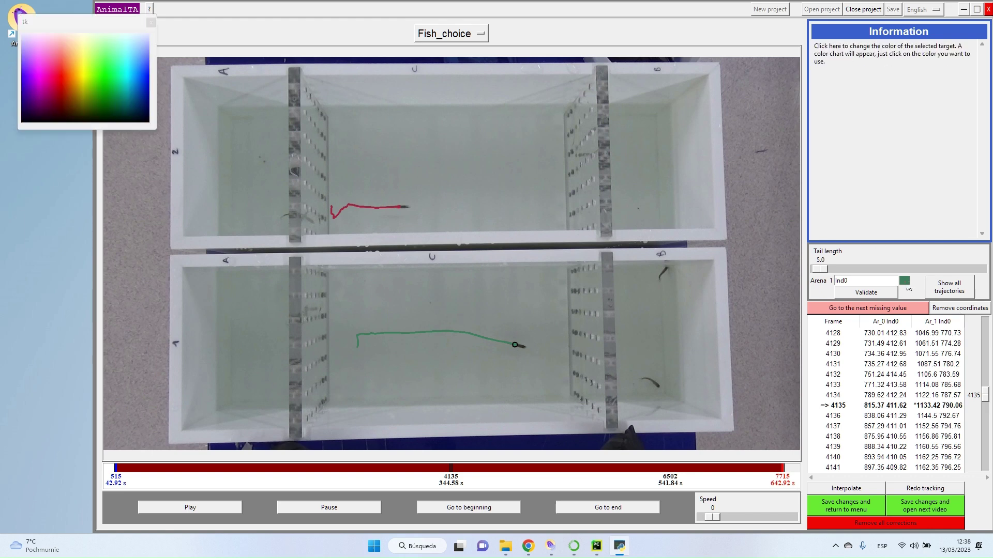
{"action": "left_click_drag", "start_coordinate": [80, 24], "coordinate": [292, 89]}
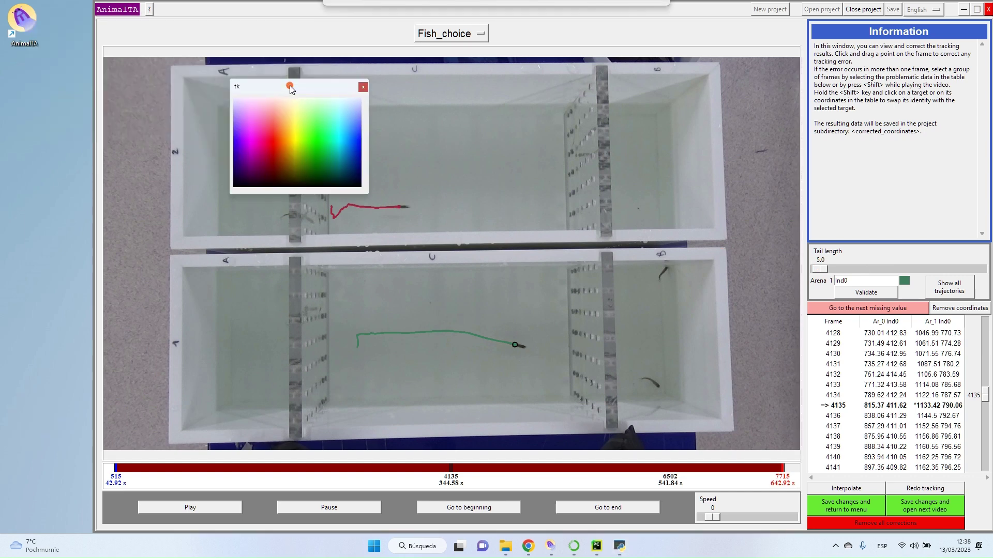
{"action": "left_click", "coordinate": [250, 141]}
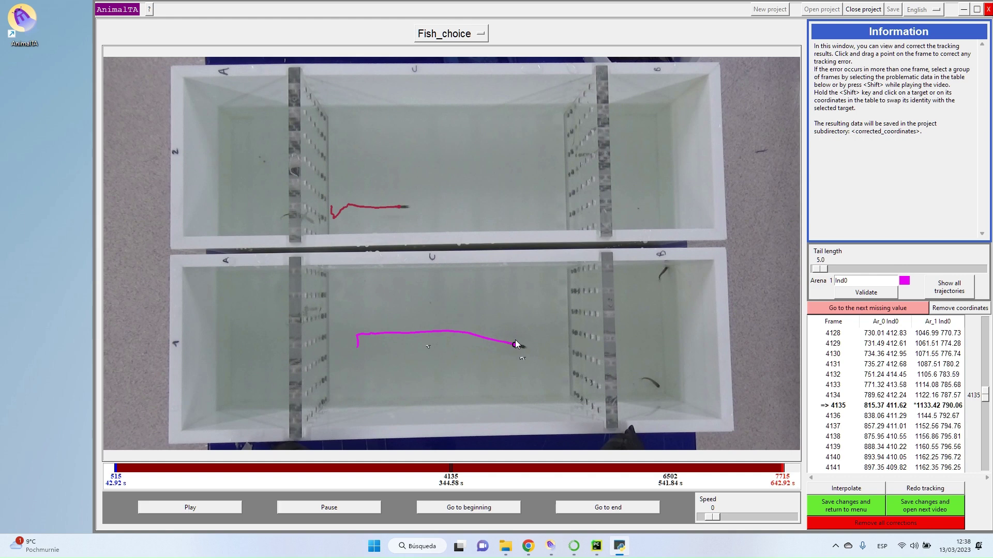
{"action": "left_click", "coordinate": [403, 211]}
- Rename the upper-arena fish from Ind0 to Fish2
{"action": "key", "text": "shift"}
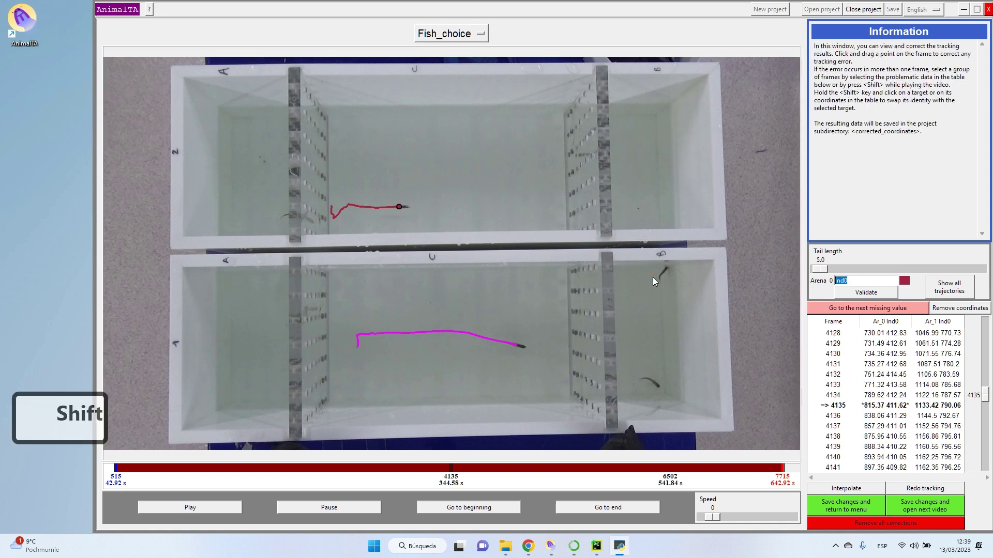
{"action": "type", "text": "Fish2"}
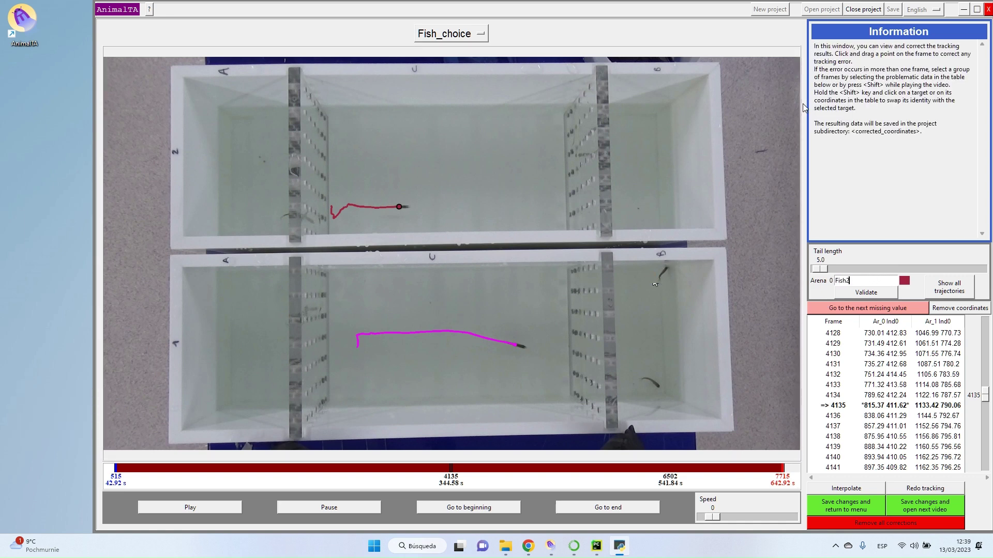
{"action": "left_click", "coordinate": [868, 294]}
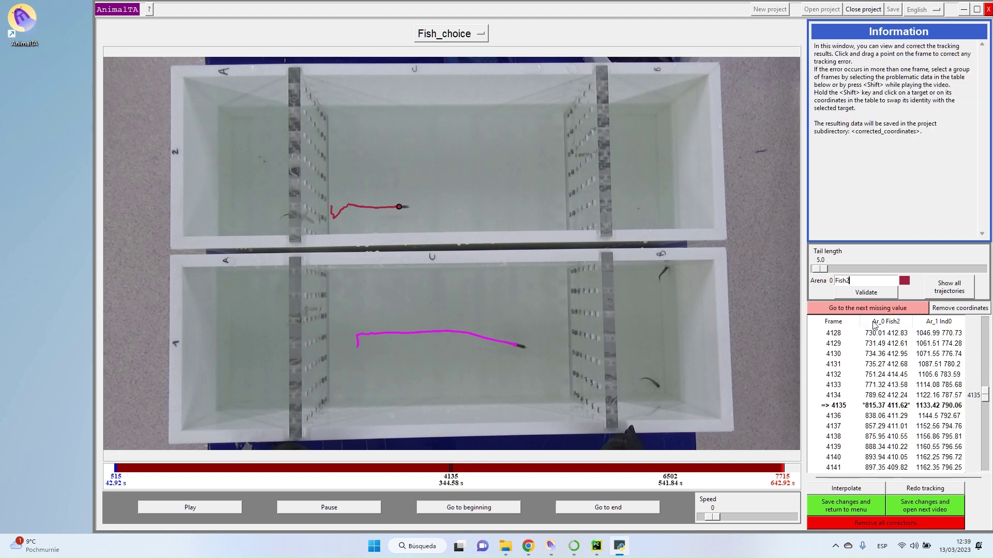
- Rename the lower-arena fish to Fish1
{"action": "left_click", "coordinate": [513, 346]}
{"action": "left_click", "coordinate": [711, 269]}
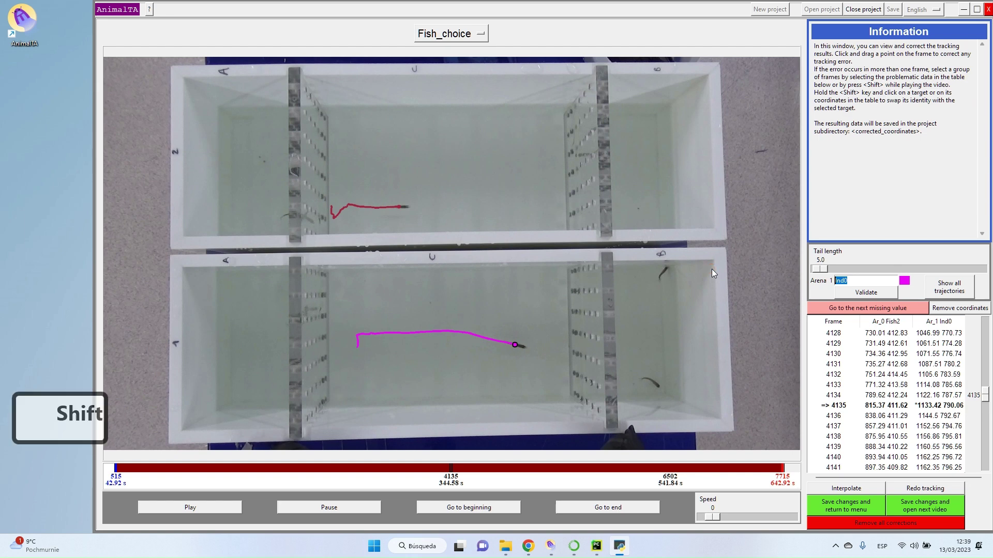
{"action": "type", "text": "Fish1"}
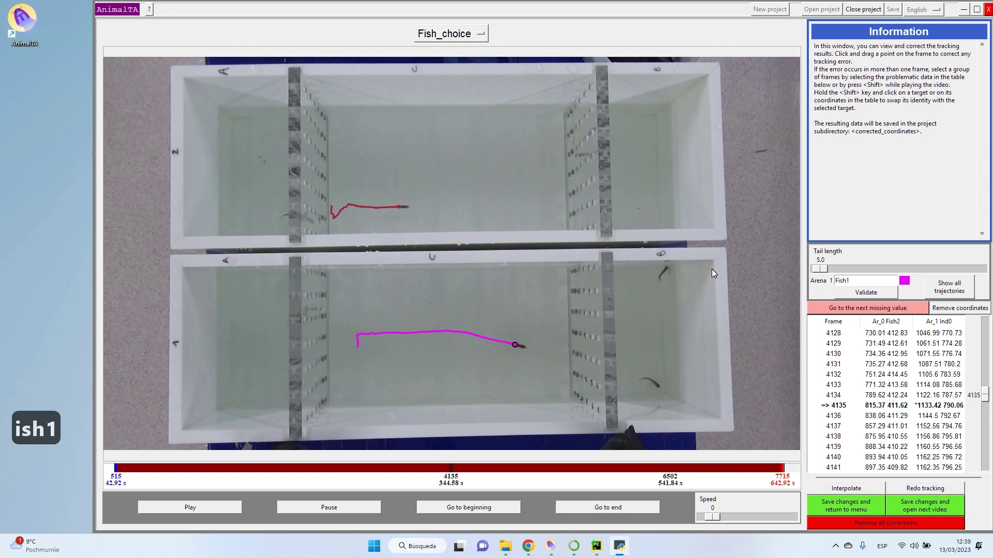
{"action": "left_click", "coordinate": [867, 293]}
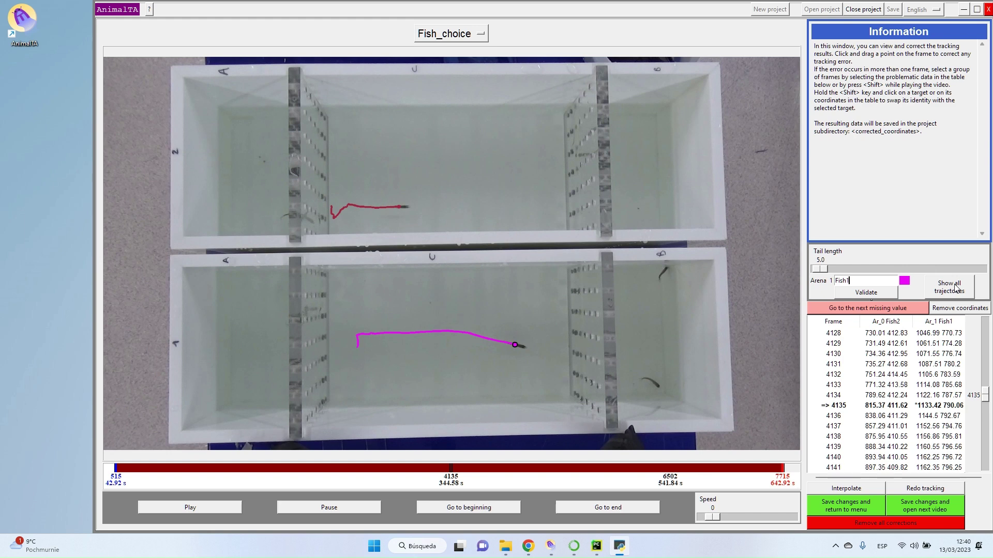
{"action": "left_click", "coordinate": [956, 288]}
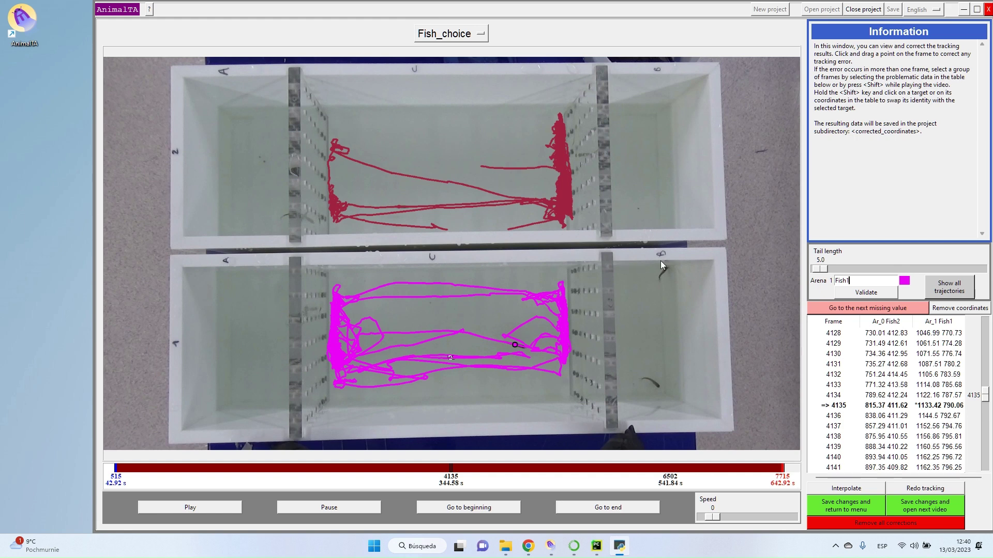
{"action": "left_click", "coordinate": [947, 288]}
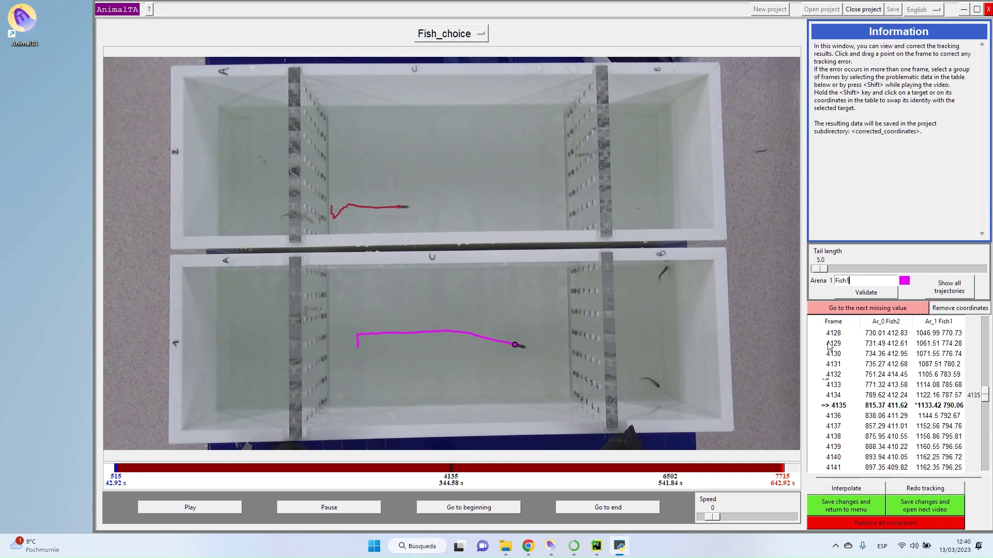
- Inspect frames across the timeline, then return the table to the first tracked frame 515
{"action": "left_click", "coordinate": [139, 468]}
{"action": "left_click", "coordinate": [551, 477]}
{"action": "left_click", "coordinate": [557, 473]}
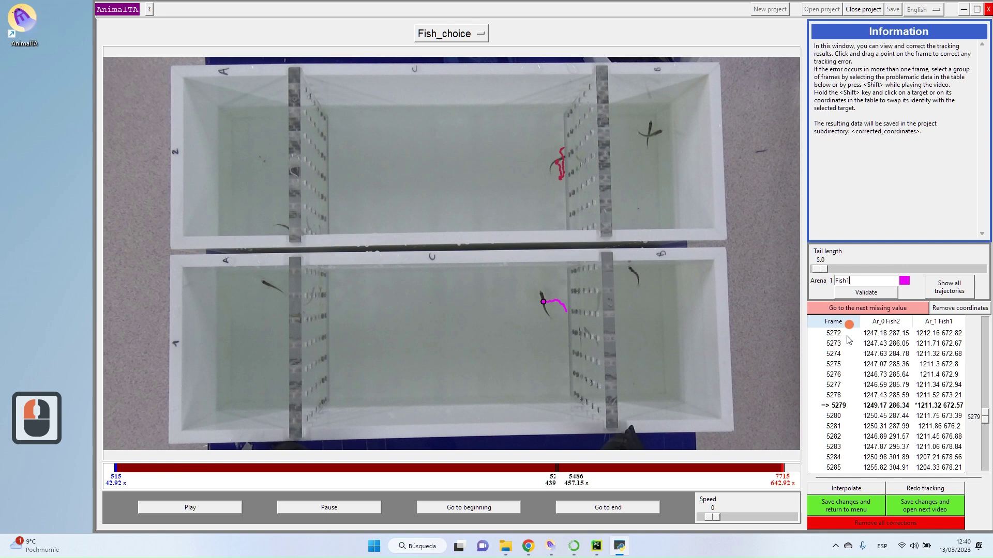
{"action": "left_click", "coordinate": [728, 471]}
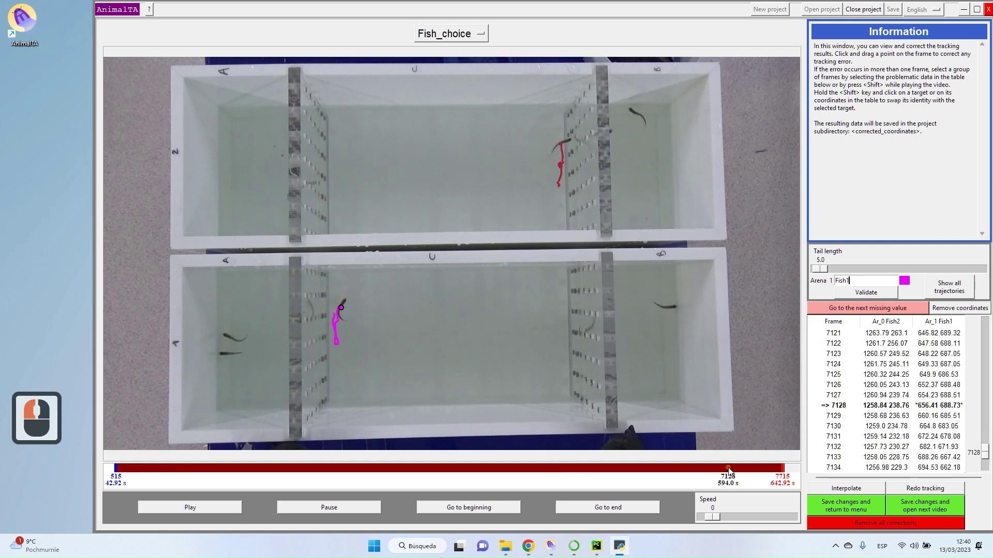
{"action": "left_click", "coordinate": [259, 470]}
{"action": "left_click", "coordinate": [156, 469]}
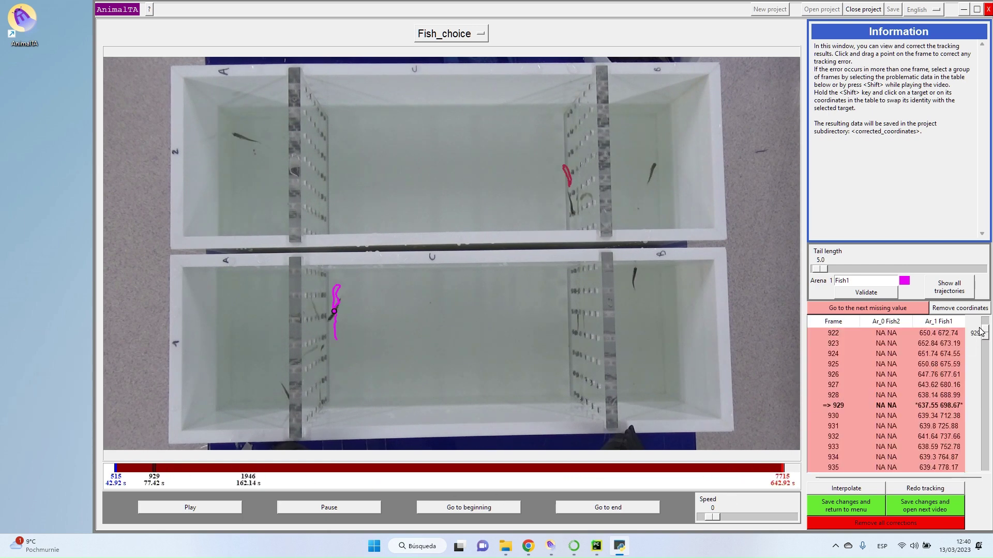
{"action": "left_click_drag", "start_coordinate": [984, 334], "coordinate": [984, 325]}
{"action": "left_click", "coordinate": [866, 343]}
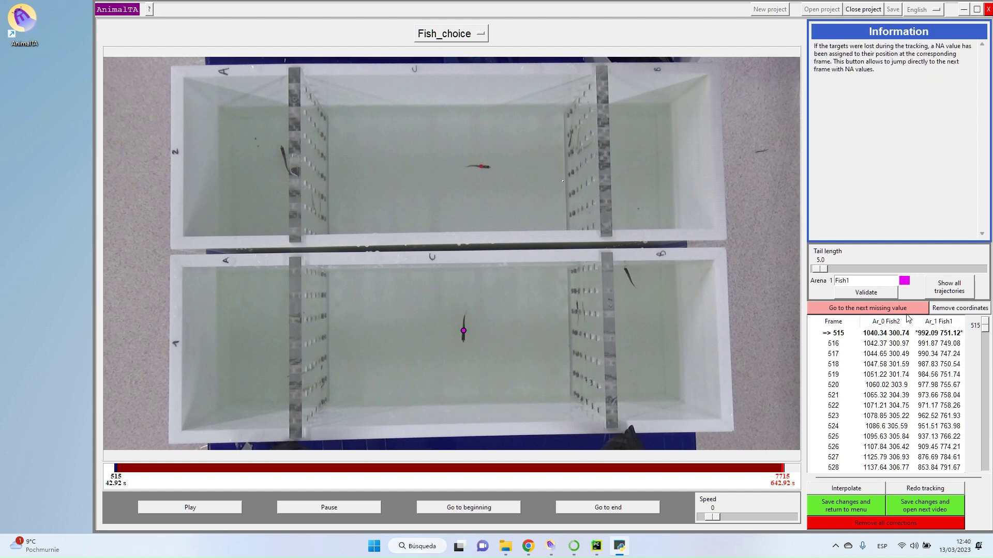
- Select Fish2 and Fish1 in turn to check their coordinates at frame 515
{"action": "left_click", "coordinate": [481, 166]}
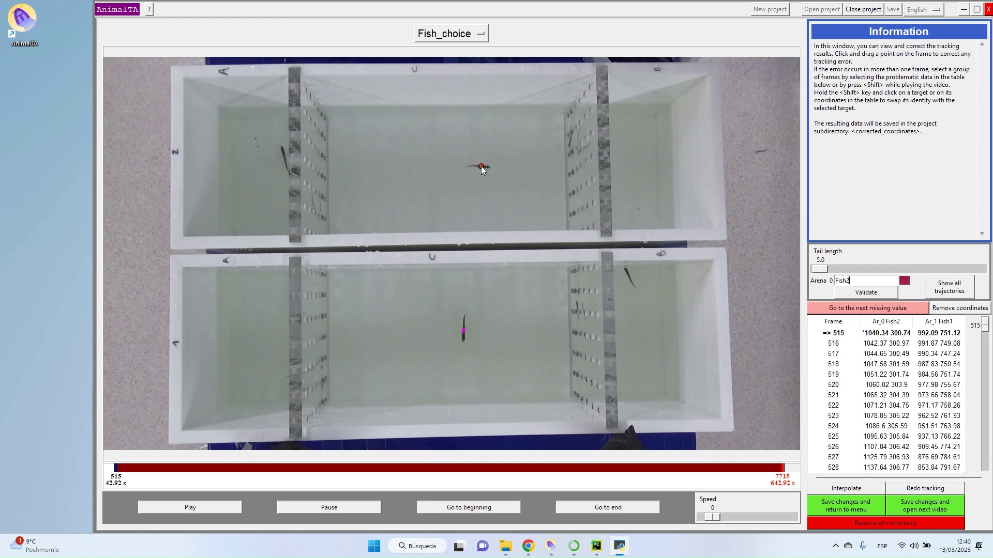
{"action": "left_click", "coordinate": [460, 340]}
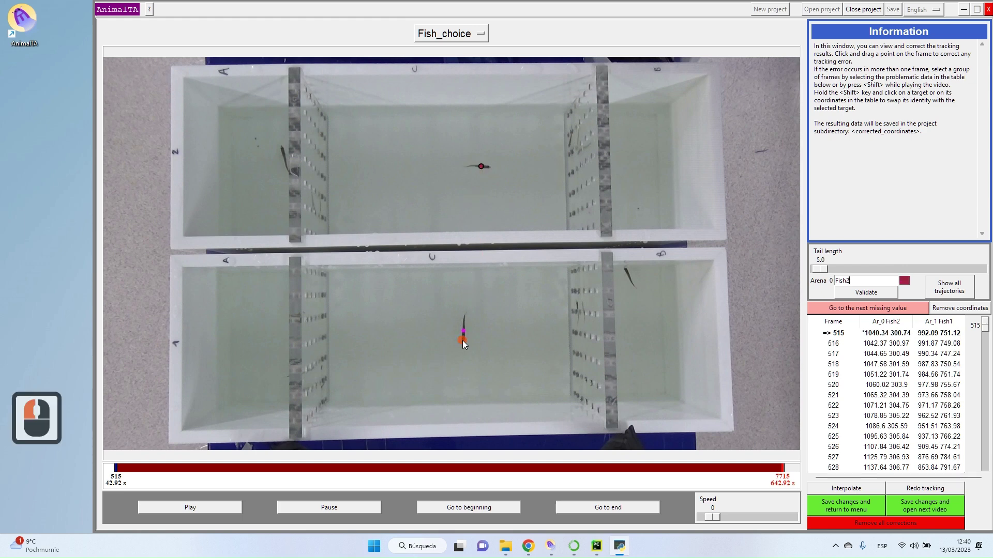
{"action": "left_click", "coordinate": [461, 333]}
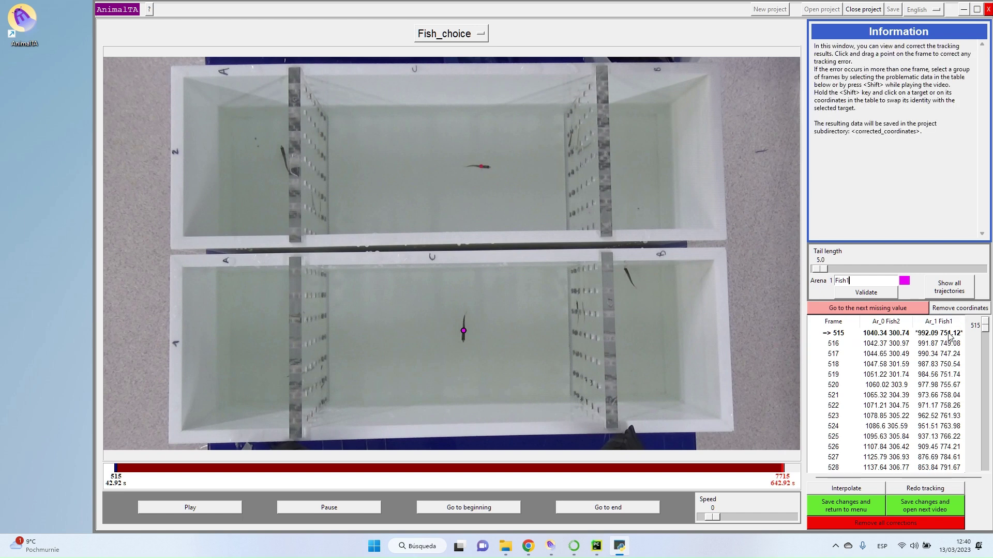
{"action": "left_click", "coordinate": [480, 167]}
{"action": "left_click", "coordinate": [463, 331]}
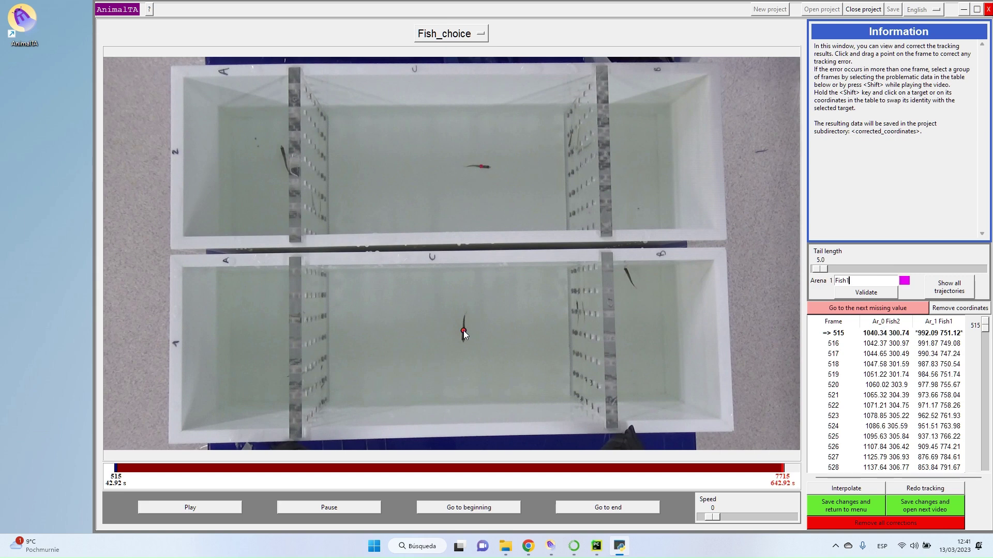
{"action": "left_click", "coordinate": [480, 166]}
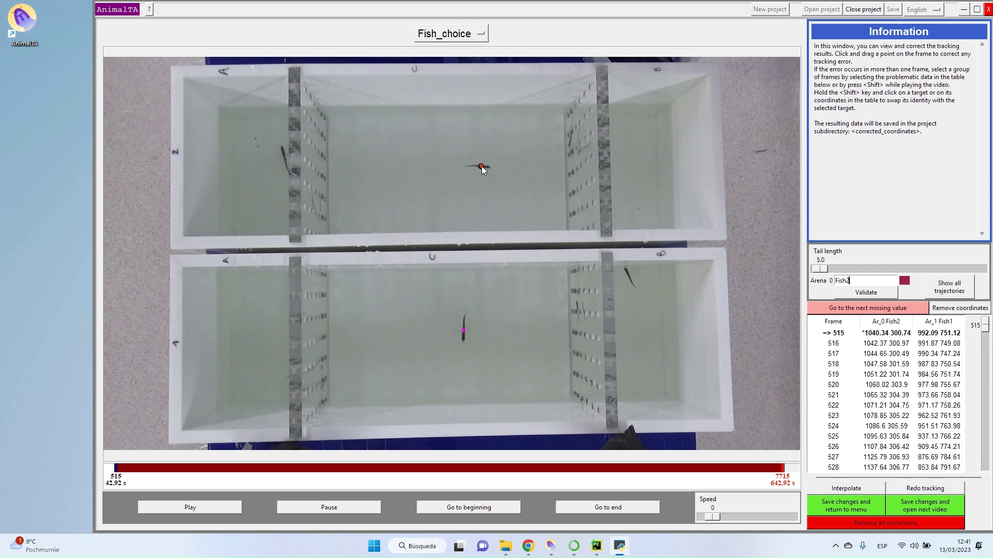
{"action": "left_click", "coordinate": [933, 334]}
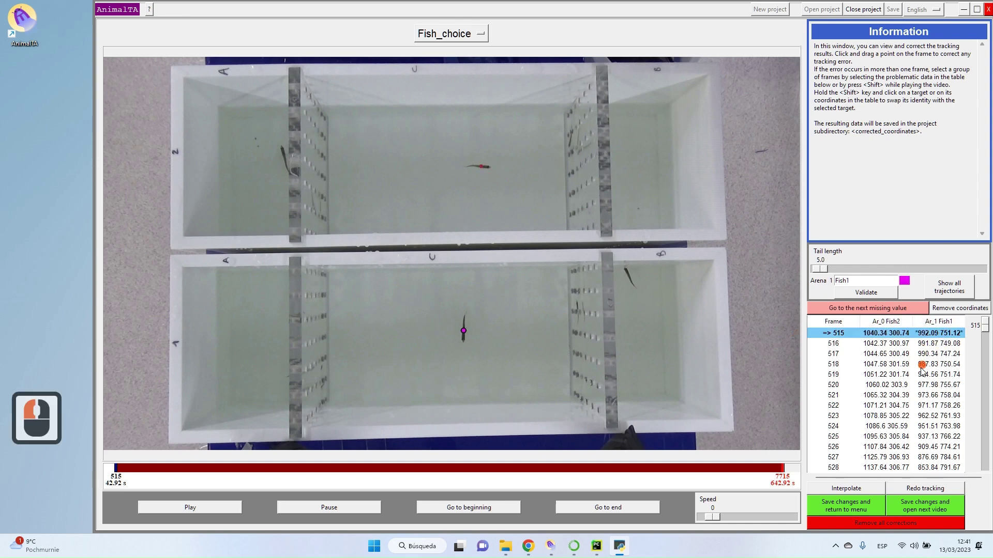
{"action": "left_click", "coordinate": [885, 337]}
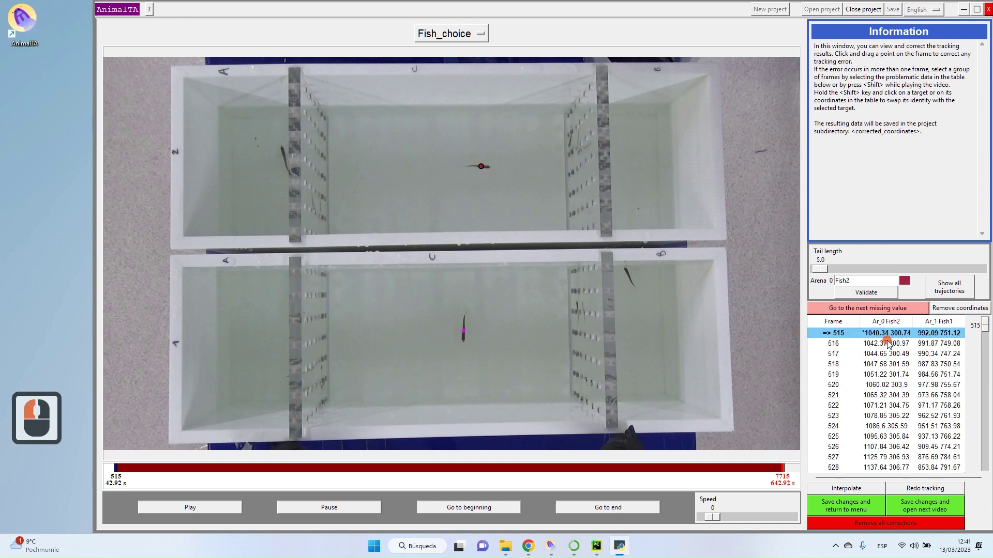
{"action": "left_click", "coordinate": [941, 335]}
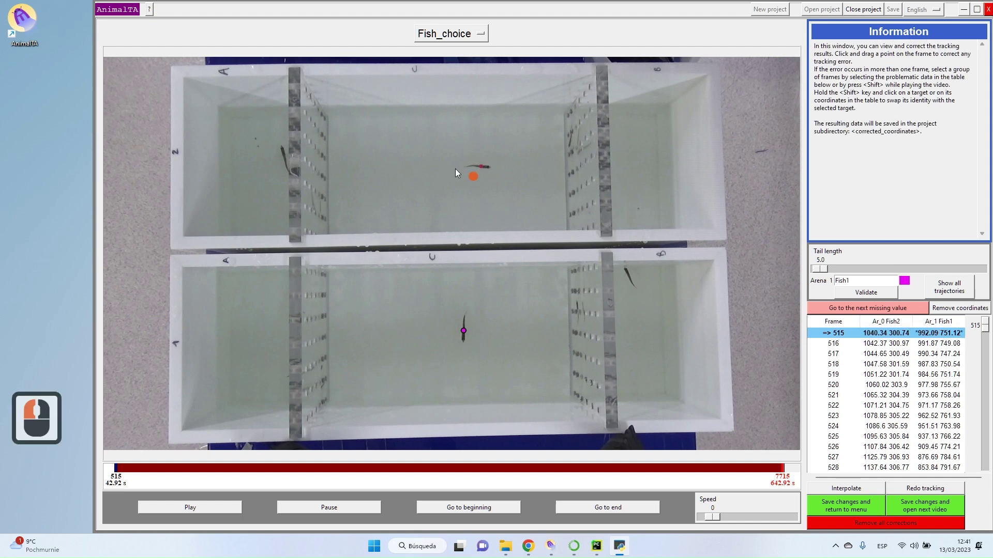
{"action": "left_click", "coordinate": [870, 337]}
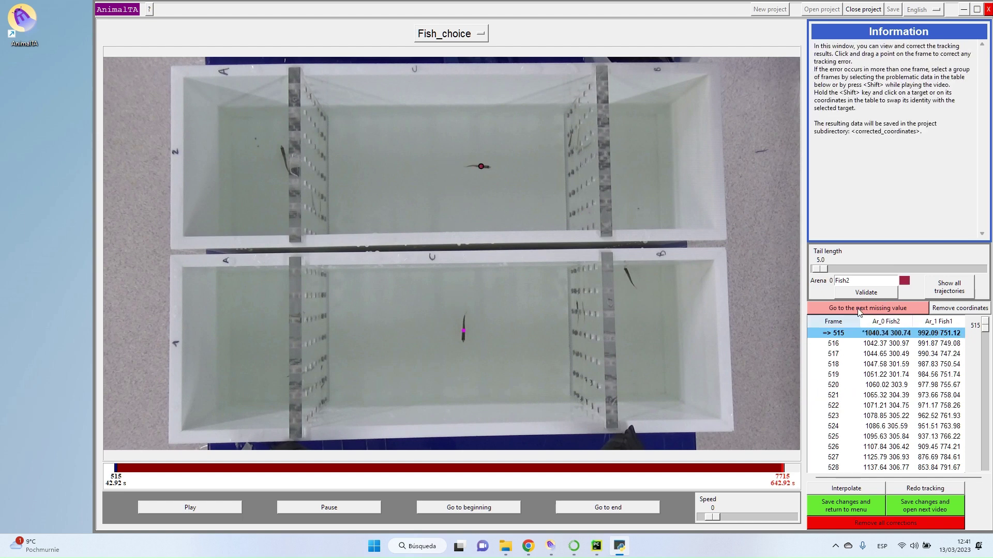
{"action": "left_click_drag", "start_coordinate": [860, 321], "coordinate": [848, 321]}
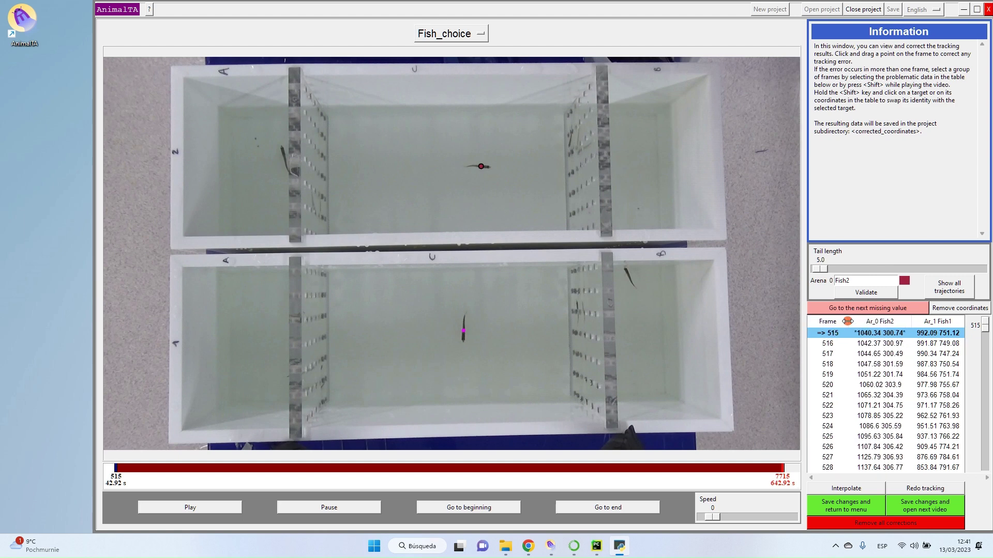
{"action": "left_click_drag", "start_coordinate": [914, 322], "coordinate": [905, 322]}
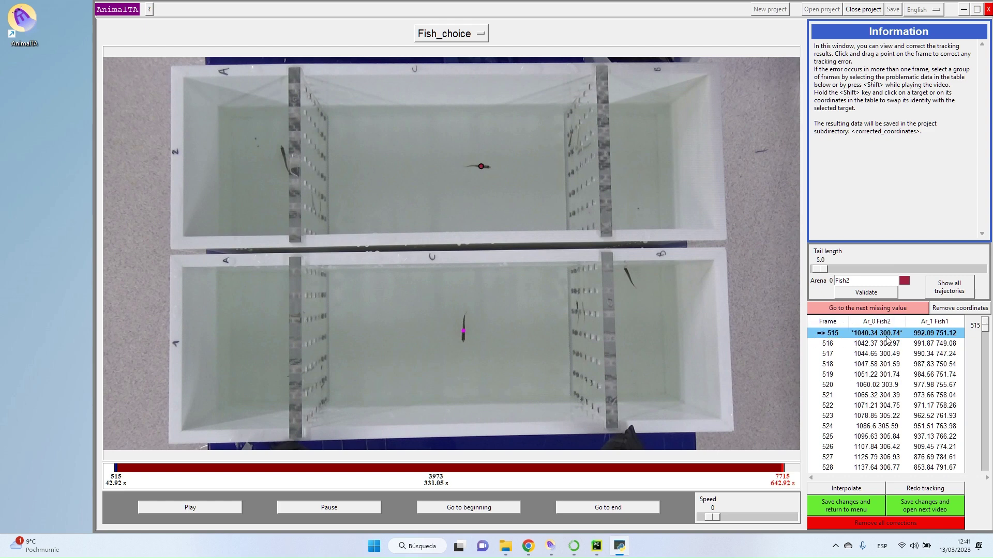
{"action": "left_click", "coordinate": [843, 400]}
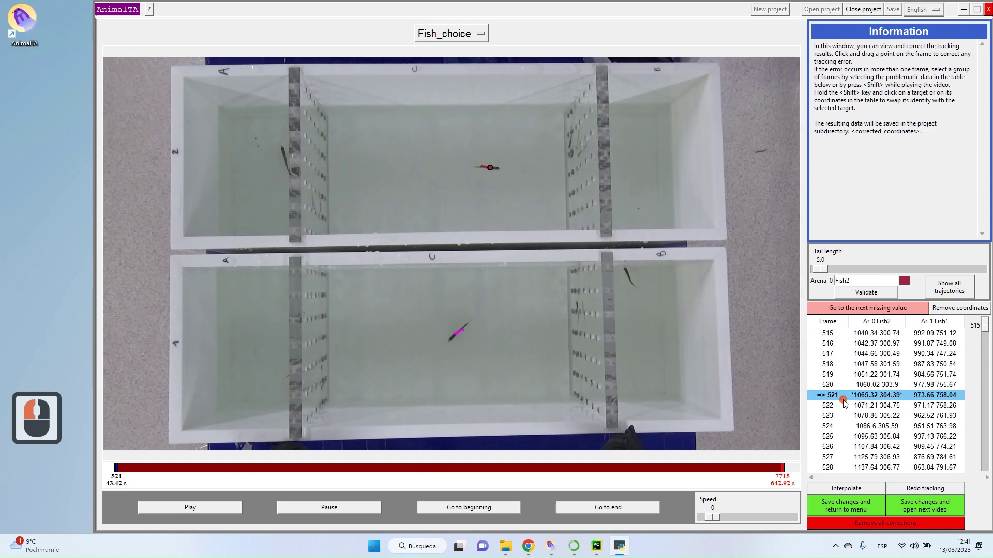
{"action": "left_click", "coordinate": [290, 468]}
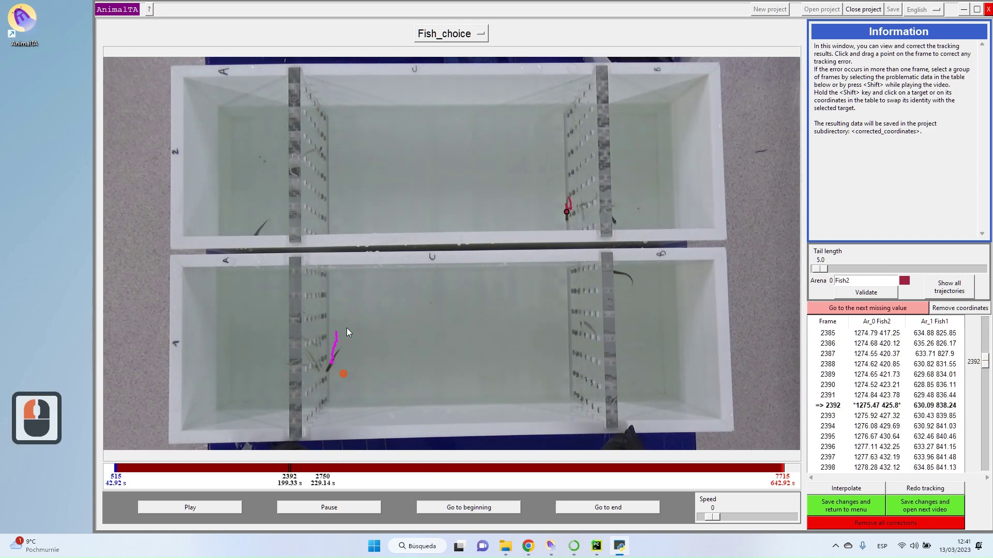
{"action": "left_click", "coordinate": [411, 468]}
{"action": "left_click", "coordinate": [592, 468]}
{"action": "left_click", "coordinate": [670, 468]}
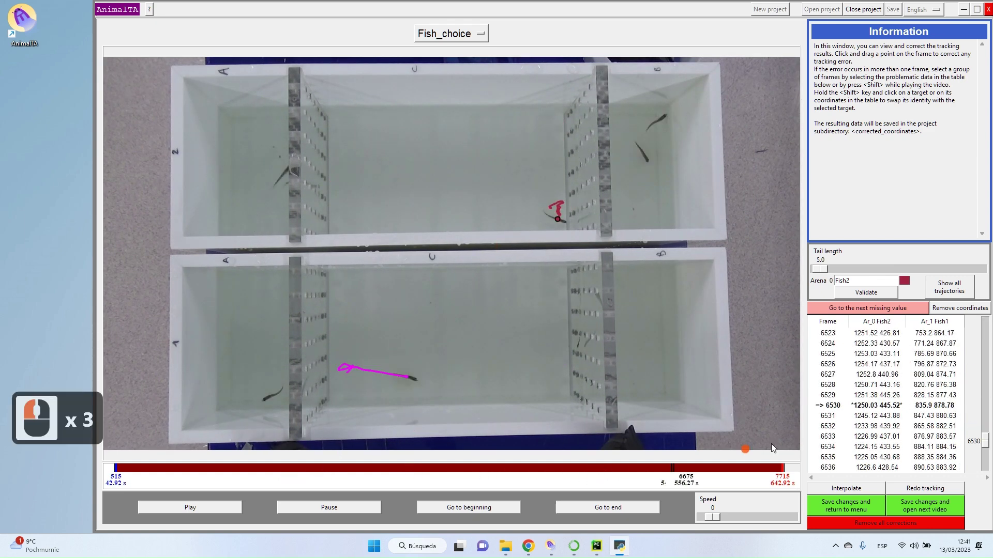
{"action": "left_click", "coordinate": [901, 376]}
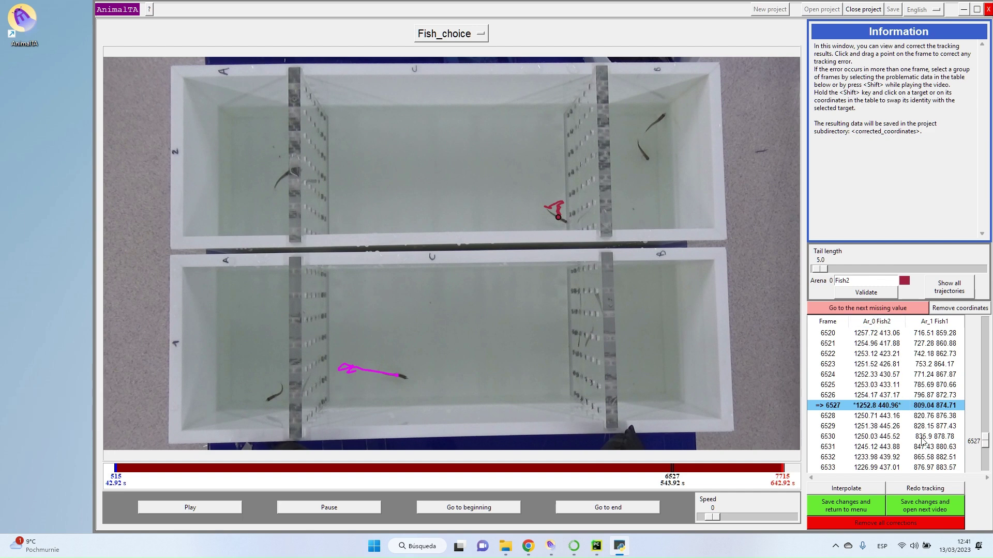
{"action": "scroll", "coordinate": [908, 395], "scroll_direction": "up", "scroll_amount": 13}
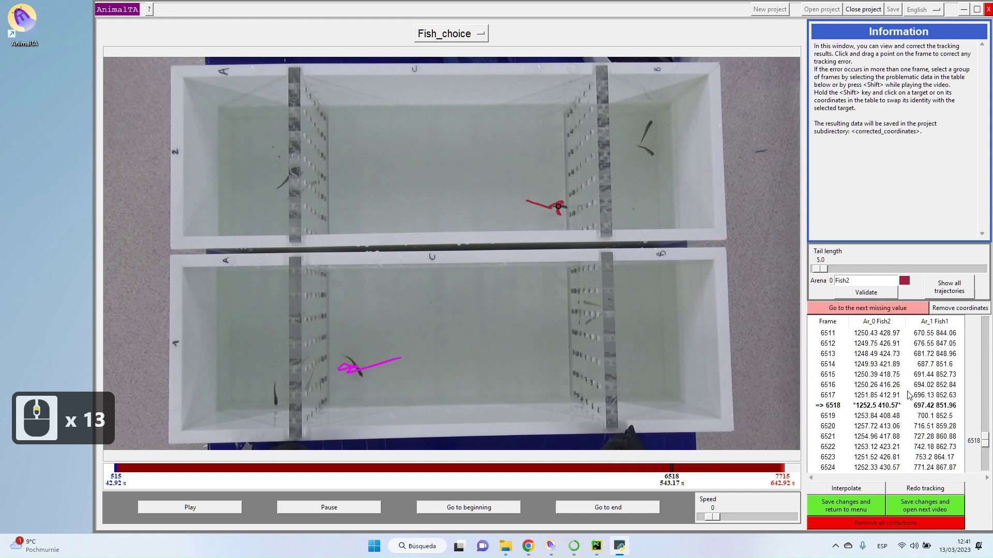
{"action": "scroll", "coordinate": [909, 395], "scroll_direction": "up", "scroll_amount": 4}
{"action": "left_click_drag", "start_coordinate": [985, 441], "coordinate": [988, 422]}
{"action": "left_click", "coordinate": [988, 423]}
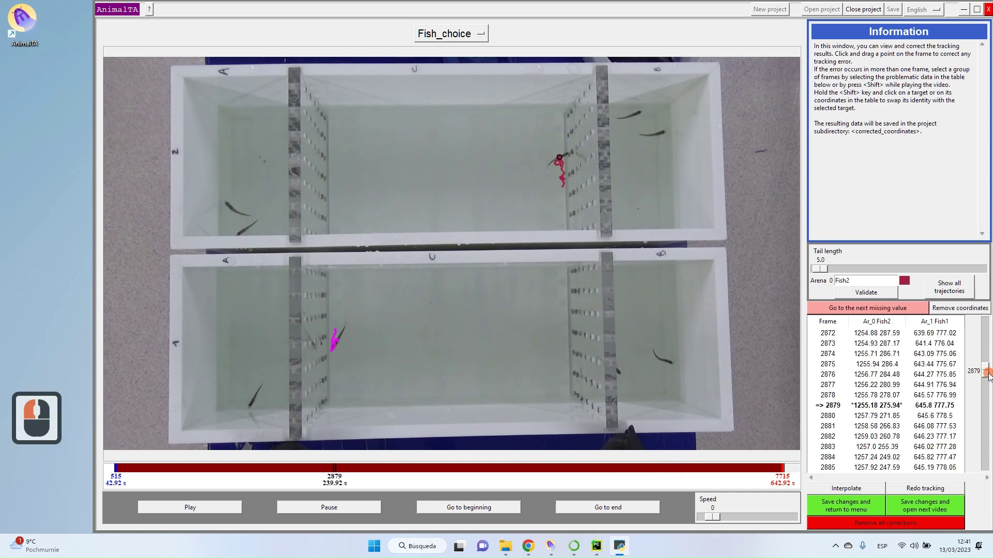
{"action": "left_click", "coordinate": [987, 423]}
{"action": "left_click", "coordinate": [984, 424]}
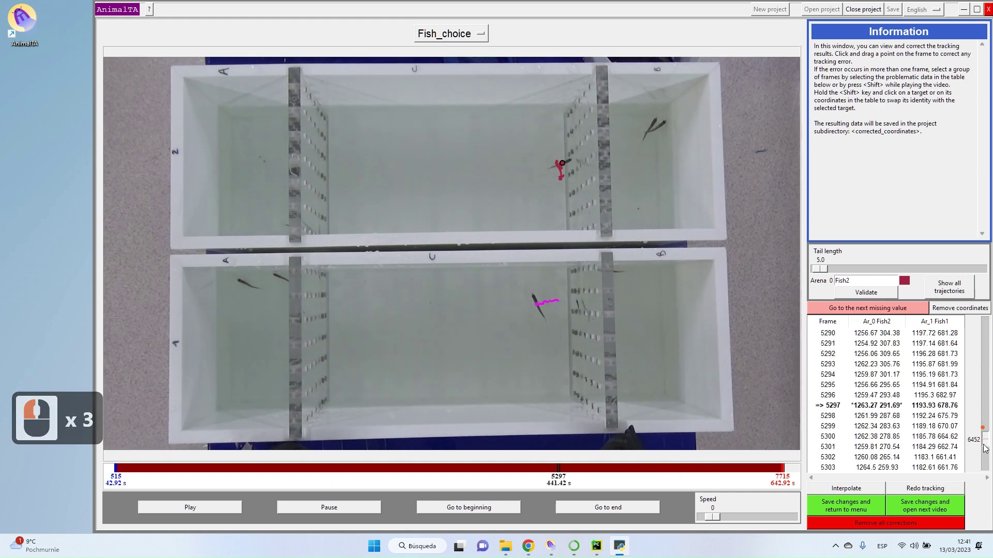
{"action": "left_click", "coordinate": [985, 424]}
{"action": "left_click", "coordinate": [985, 425]}
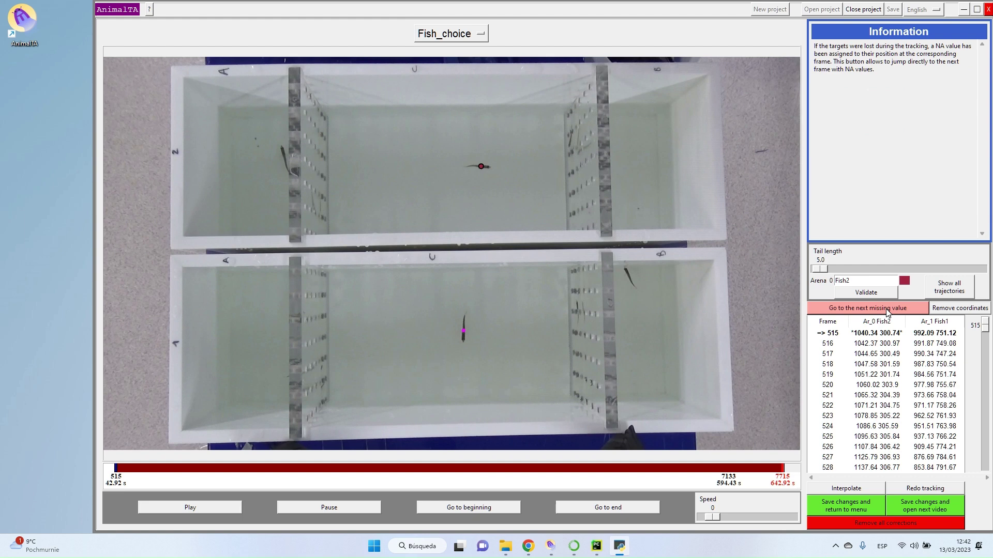
- Jump to frame 893, Fish2's first missing value, and scroll through the following NA rows
{"action": "left_click", "coordinate": [885, 309]}
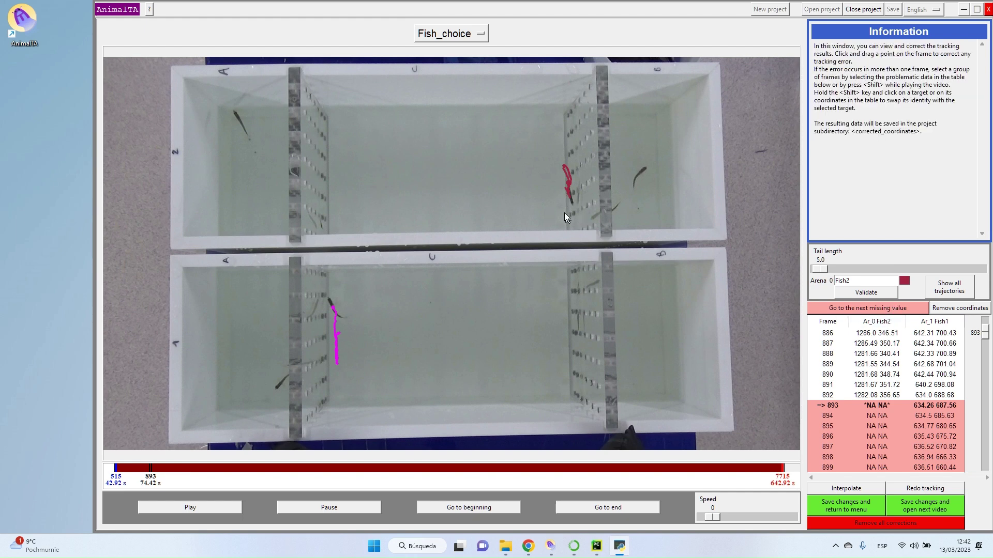
{"action": "left_click", "coordinate": [872, 422]}
{"action": "scroll", "coordinate": [870, 420], "scroll_direction": "down", "scroll_amount": 17}
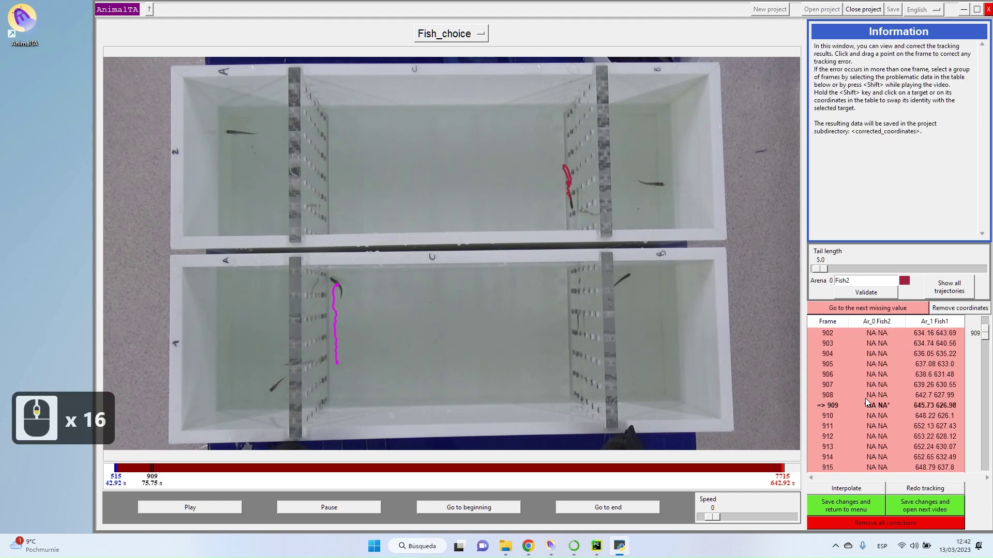
{"action": "scroll", "coordinate": [876, 429], "scroll_direction": "down", "scroll_amount": 20}
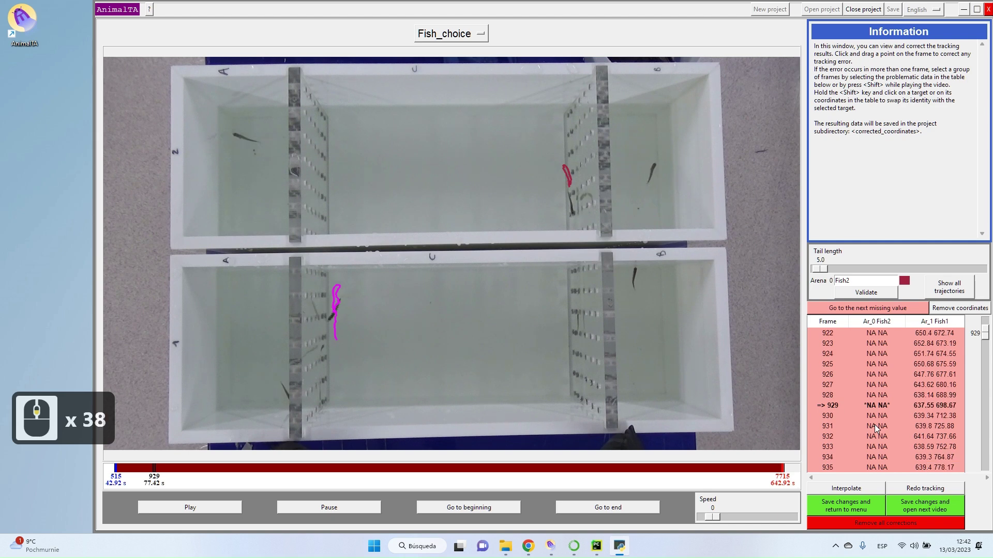
{"action": "scroll", "coordinate": [876, 429], "scroll_direction": "down", "scroll_amount": 19}
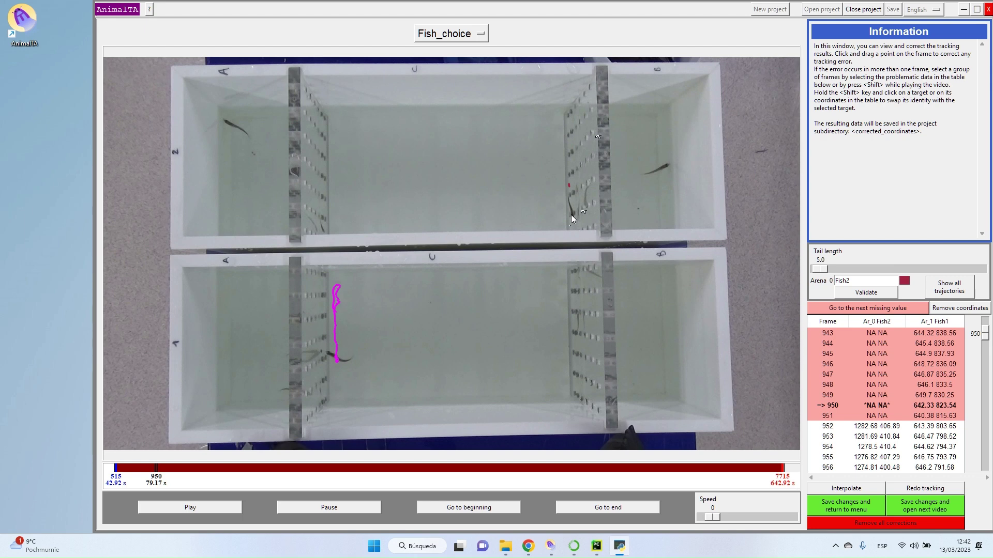
{"action": "scroll", "coordinate": [866, 373], "scroll_direction": "up", "scroll_amount": 16}
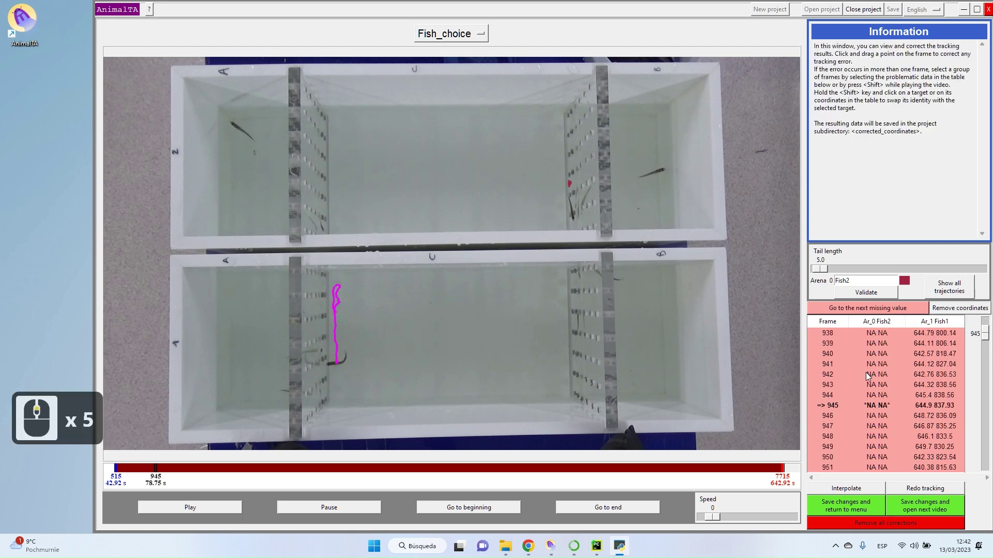
{"action": "scroll", "coordinate": [876, 374], "scroll_direction": "up", "scroll_amount": 20}
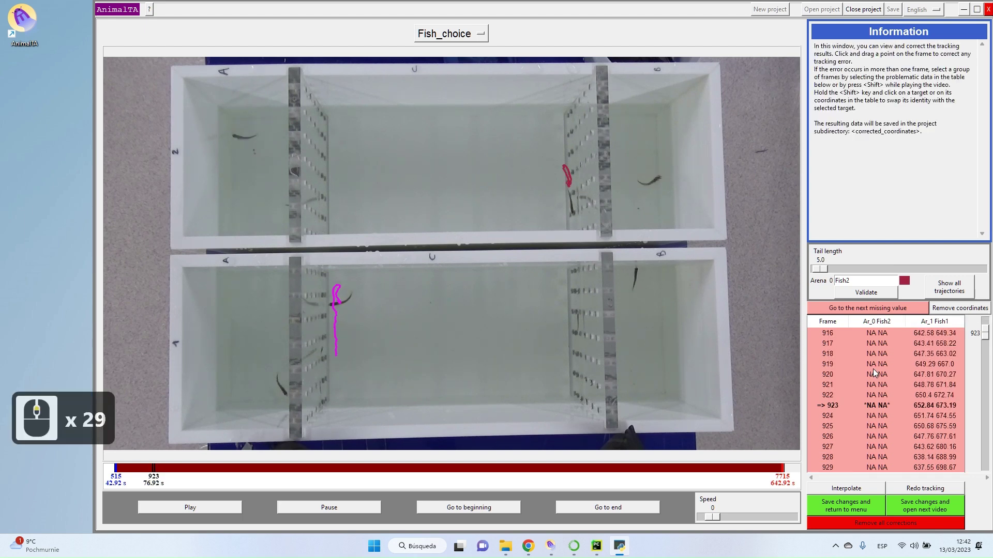
{"action": "scroll", "coordinate": [876, 376], "scroll_direction": "up", "scroll_amount": 12}
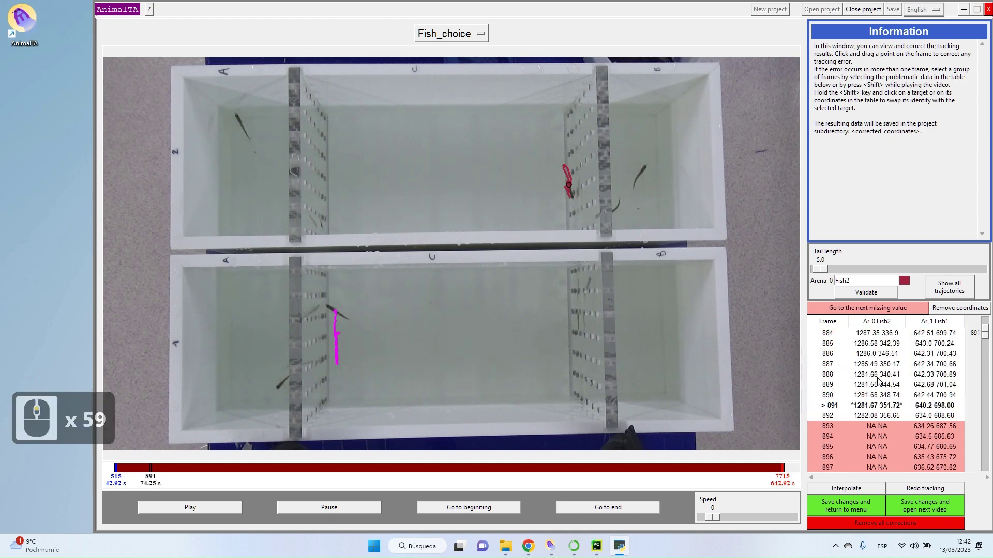
{"action": "scroll", "coordinate": [879, 383], "scroll_direction": "down", "scroll_amount": 2}
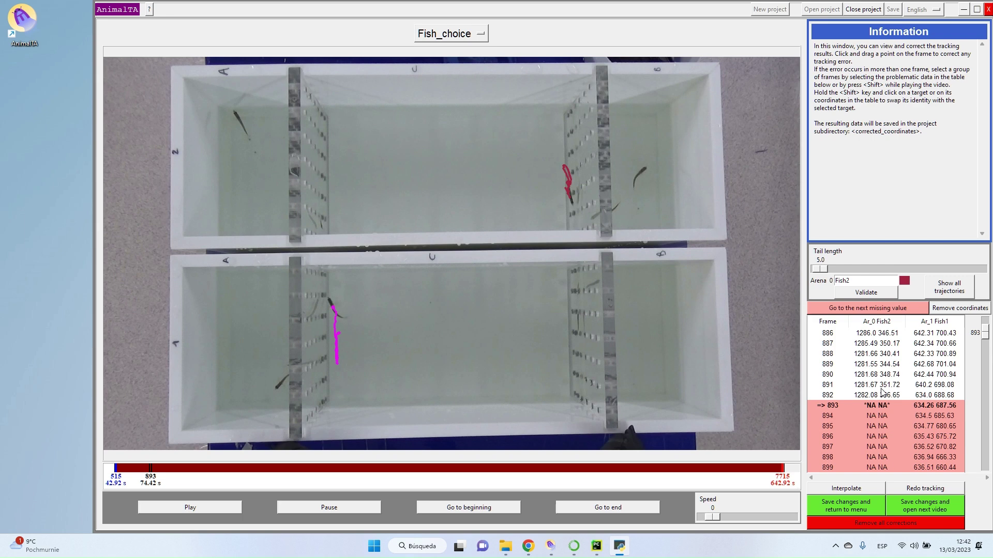
- Select frame 893, zoom in on the upper tank, and mark Fish2's position there
{"action": "left_click", "coordinate": [876, 406]}
{"action": "key", "text": "ctrl"}
{"action": "scroll", "coordinate": [578, 164], "scroll_direction": "up", "scroll_amount": 4}
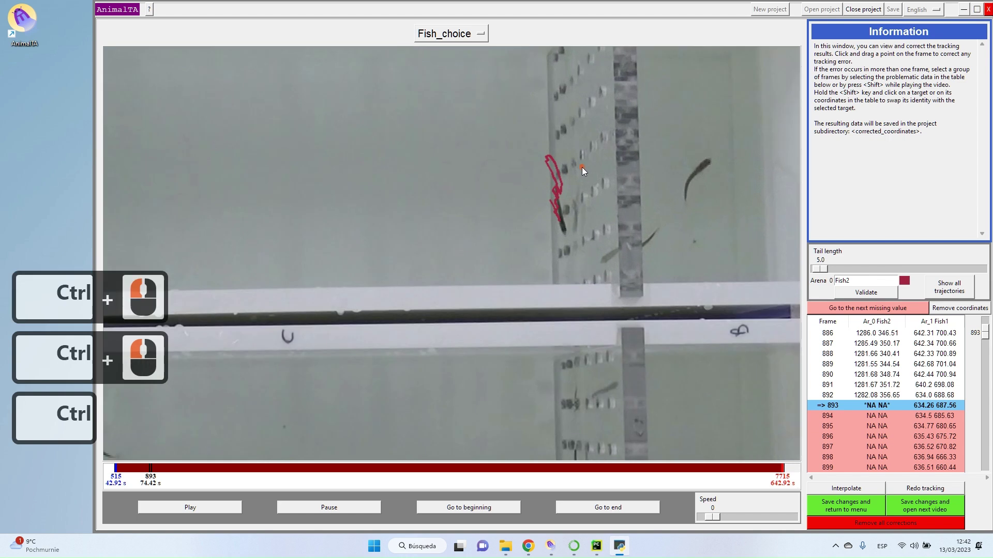
{"action": "scroll", "coordinate": [577, 203], "scroll_direction": "up", "scroll_amount": 2}
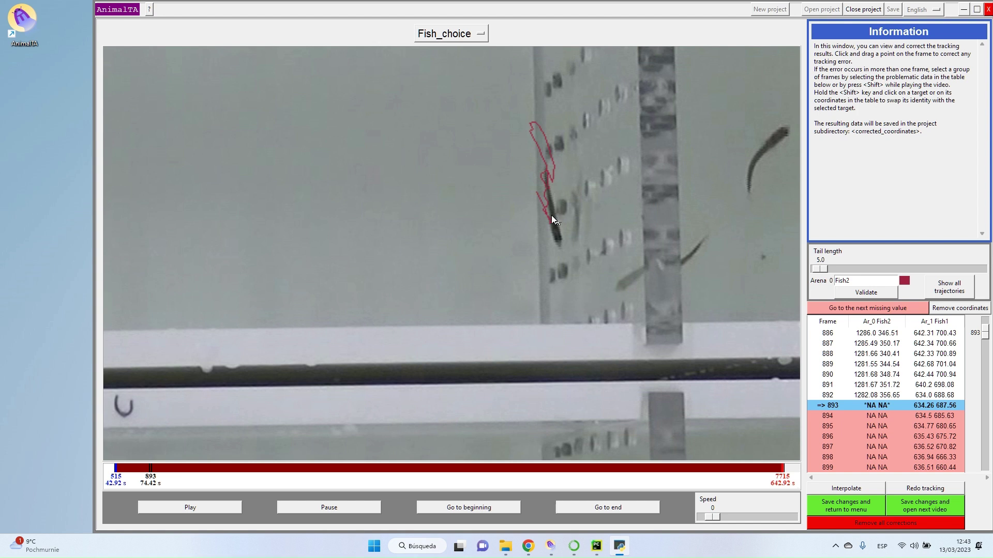
{"action": "left_click", "coordinate": [551, 213]}
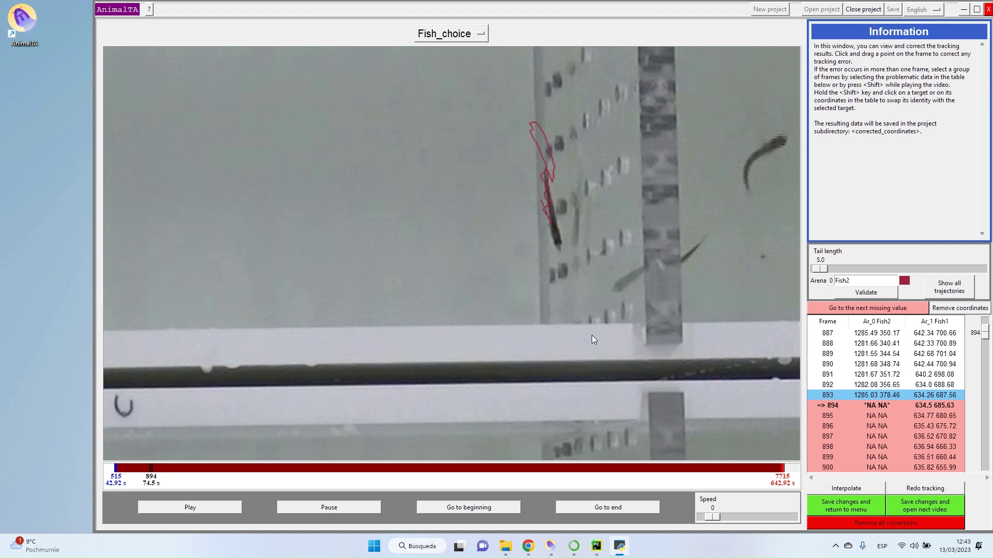
- Mark Fish2's position frame by frame from 894 through 903
{"action": "left_click", "coordinate": [553, 219]}
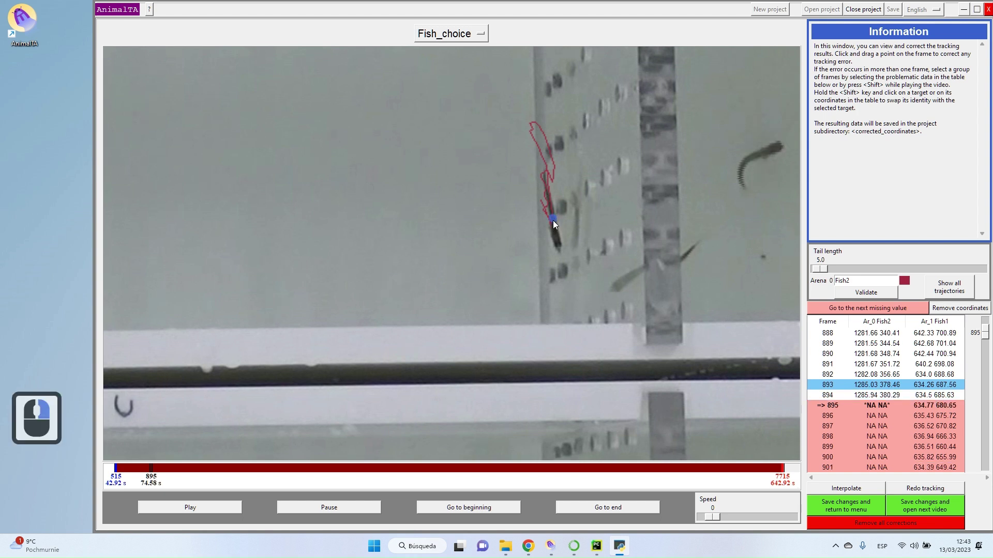
{"action": "left_click", "coordinate": [554, 223]}
{"action": "left_click", "coordinate": [553, 221]}
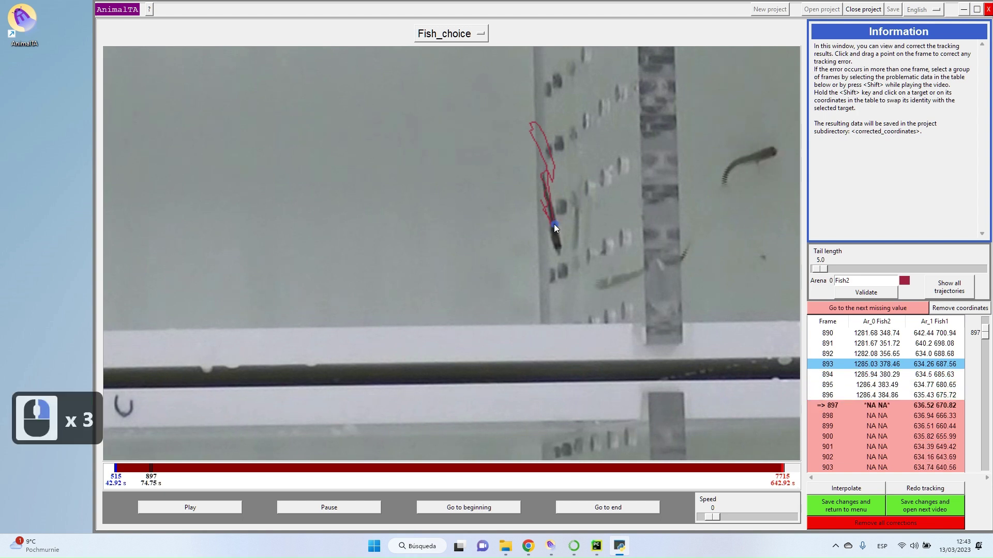
{"action": "left_click", "coordinate": [552, 221]}
{"action": "left_click", "coordinate": [554, 227]}
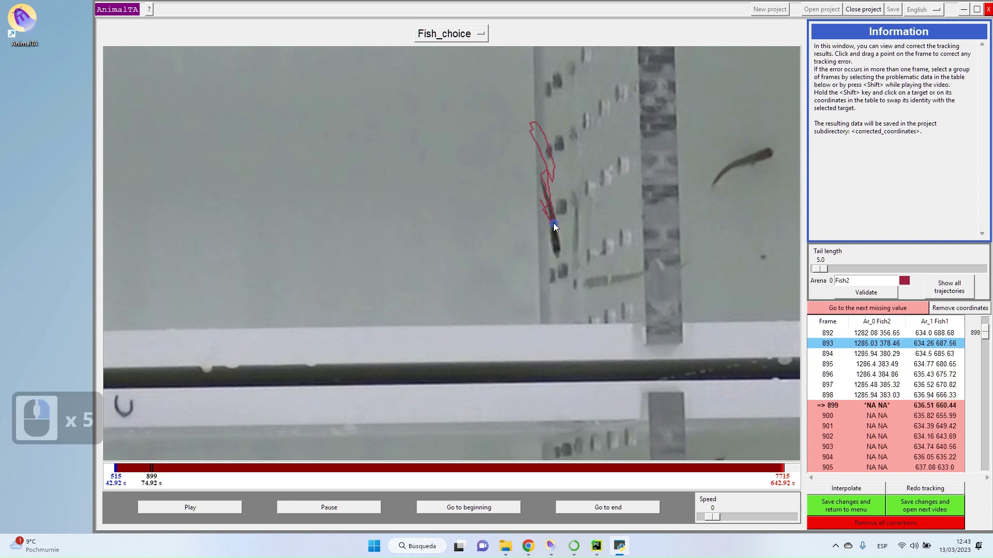
{"action": "left_click", "coordinate": [553, 222]}
{"action": "left_click", "coordinate": [553, 228]}
{"action": "left_click", "coordinate": [553, 225]}
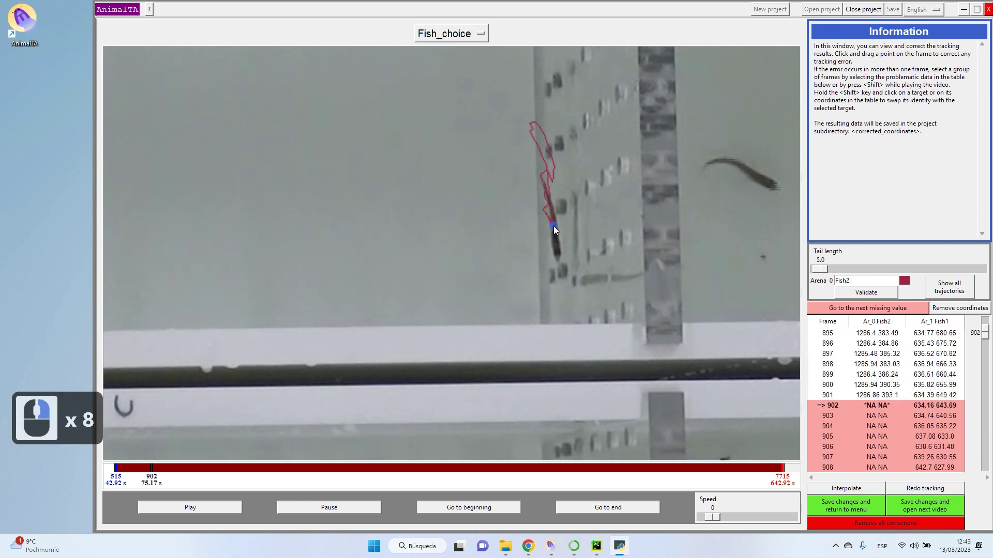
{"action": "left_click", "coordinate": [554, 231]}
{"action": "left_click", "coordinate": [554, 231]}
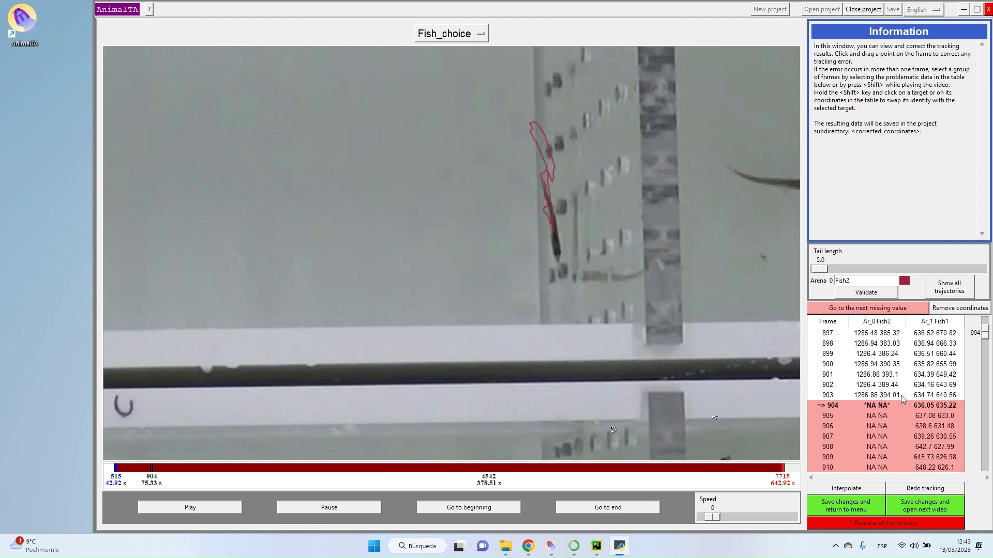
- Shift-select the table rows from the first NA frame through frame 952
{"action": "scroll", "coordinate": [539, 221], "scroll_direction": "down", "scroll_amount": 4, "text": "ctrl"}
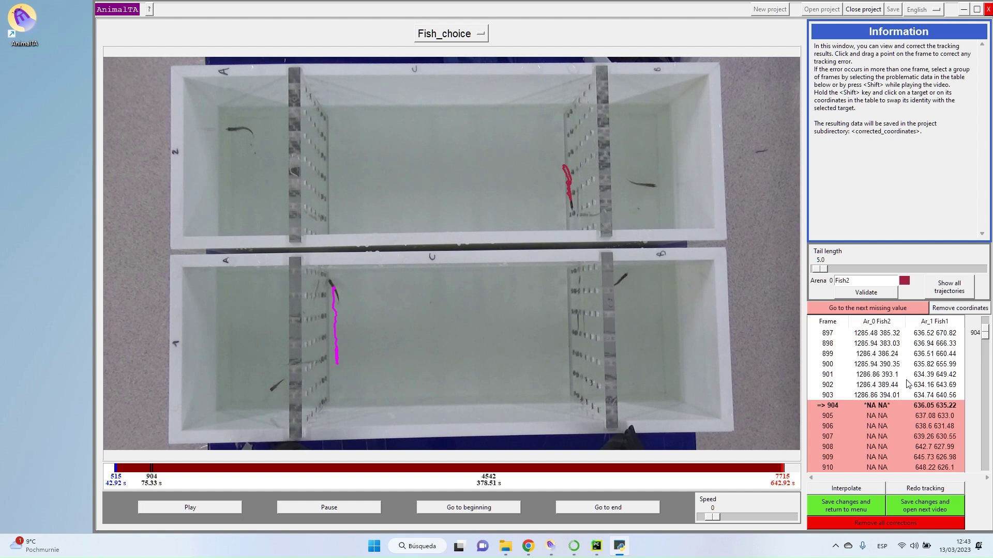
{"action": "scroll", "coordinate": [907, 384], "scroll_direction": "up", "scroll_amount": 3}
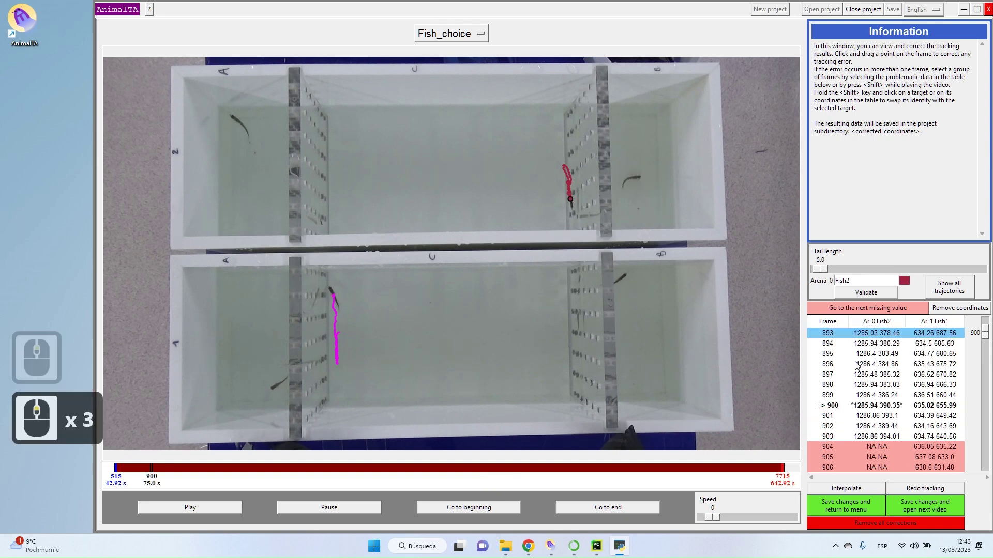
{"action": "scroll", "coordinate": [889, 373], "scroll_direction": "down", "scroll_amount": 2}
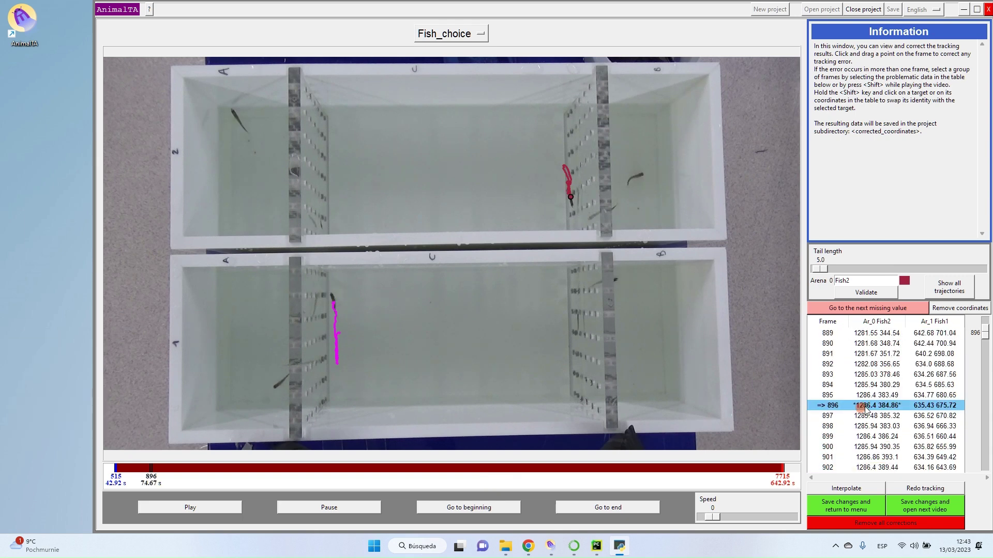
{"action": "scroll", "coordinate": [872, 387], "scroll_direction": "down", "scroll_amount": 20}
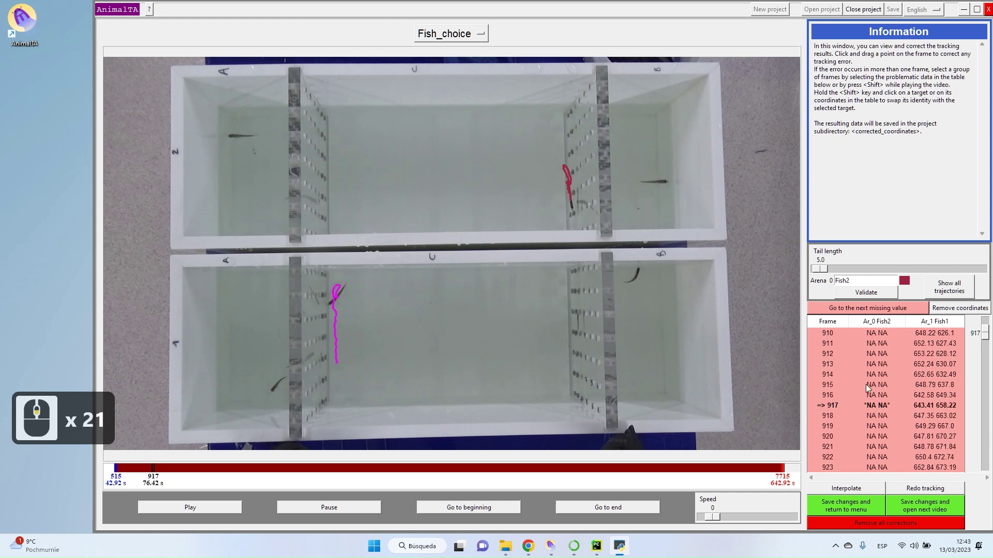
{"action": "scroll", "coordinate": [867, 387], "scroll_direction": "down", "scroll_amount": 16}
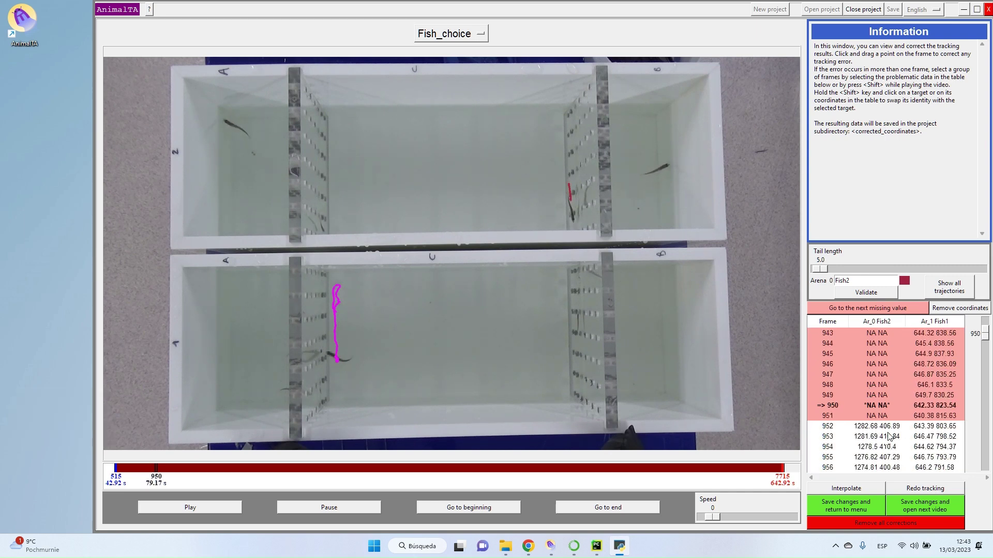
{"action": "key", "text": "shift"}
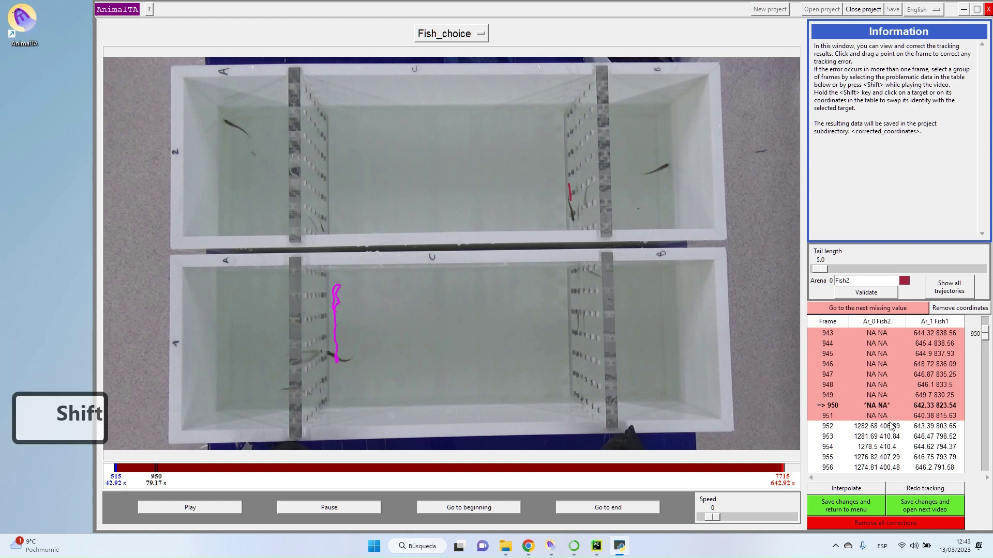
{"action": "left_click", "coordinate": [886, 428], "text": "shift"}
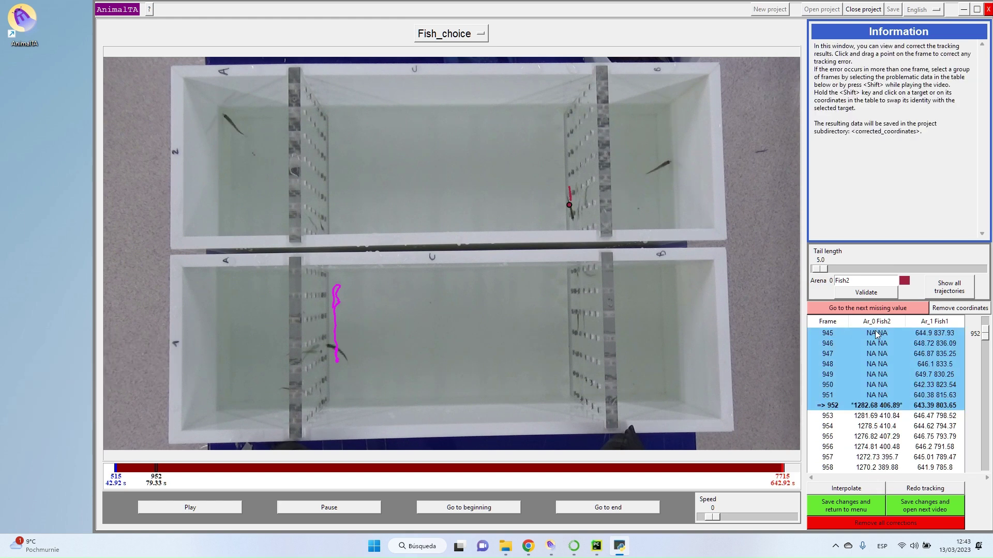
{"action": "scroll", "coordinate": [879, 393], "scroll_direction": "up", "scroll_amount": 3}
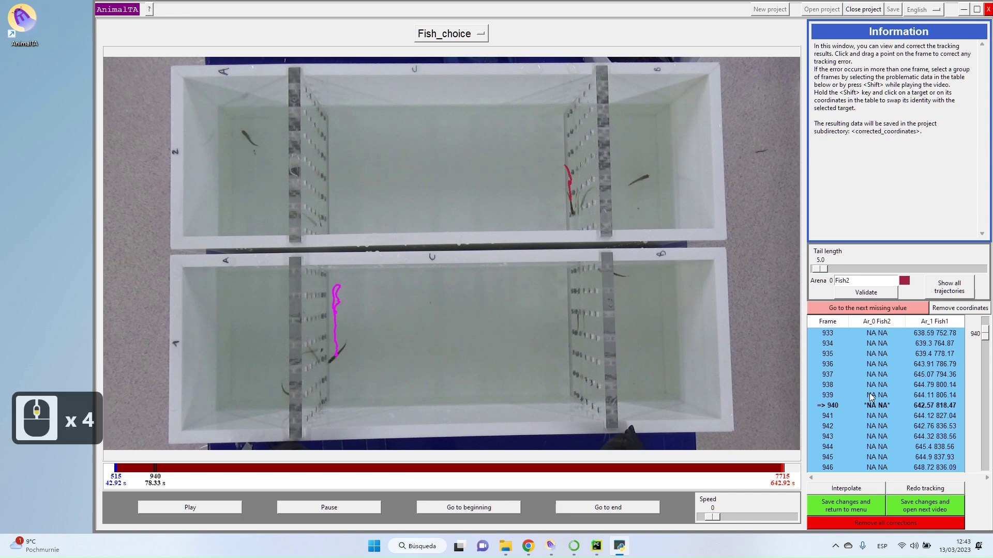
{"action": "scroll", "coordinate": [878, 423], "scroll_direction": "down", "scroll_amount": 1}
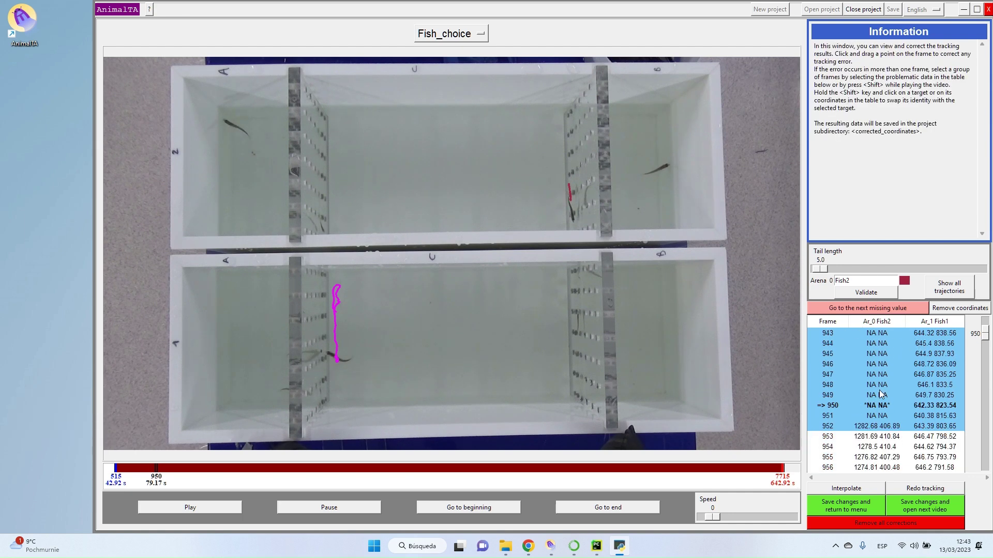
- Start Redo tracking on the selected frames and preview the section up to frame 949
{"action": "left_click", "coordinate": [934, 491]}
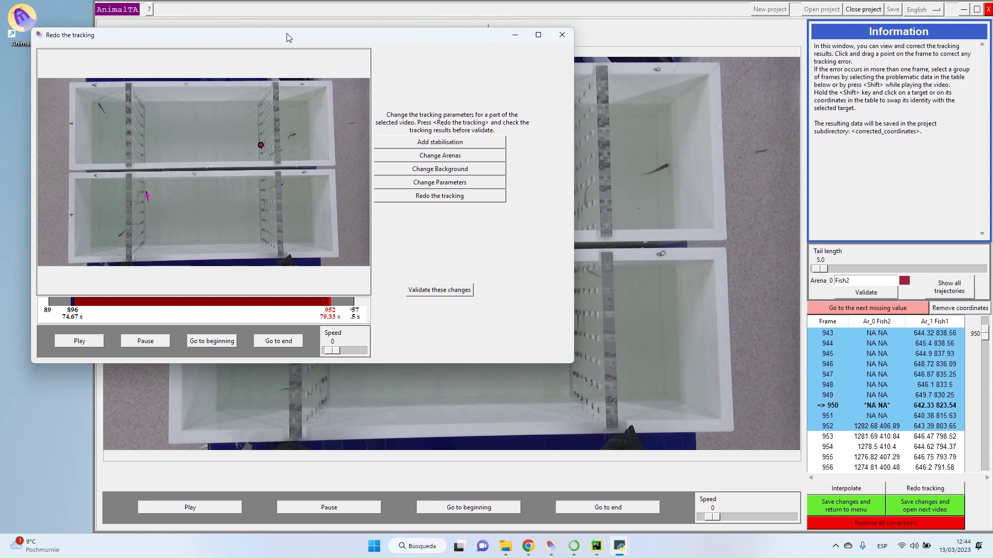
{"action": "left_click_drag", "start_coordinate": [287, 38], "coordinate": [436, 56]}
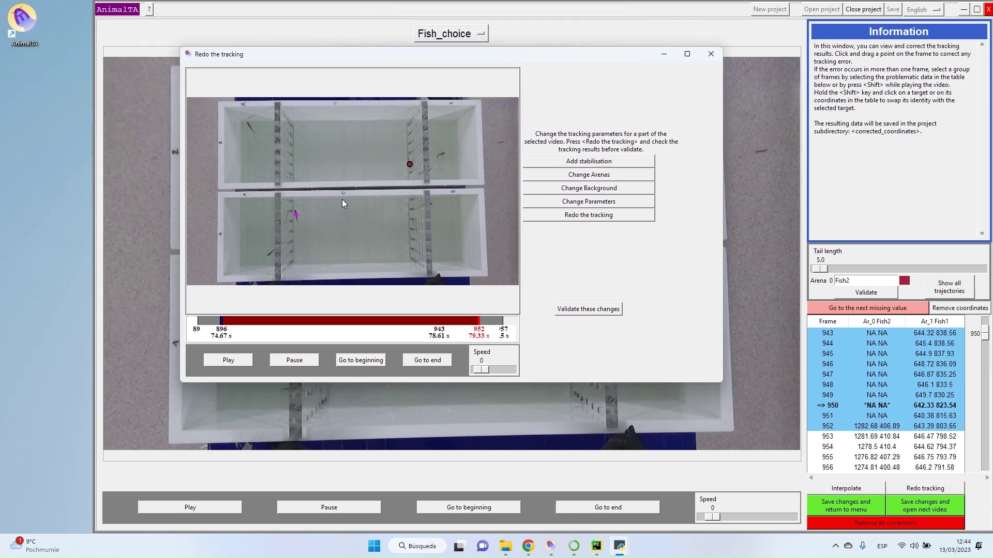
{"action": "mouse_move", "coordinate": [220, 321]}
{"action": "left_mouse_down"}
{"action": "mouse_move", "coordinate": [481, 329]}
{"action": "mouse_move", "coordinate": [200, 326]}
{"action": "mouse_move", "coordinate": [471, 329]}
{"action": "left_mouse_up"}
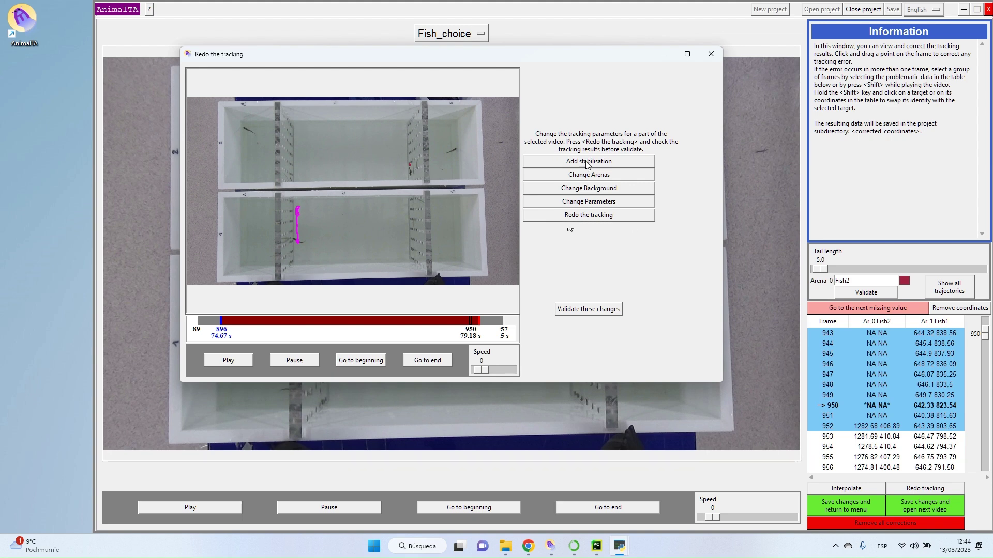
- Nudge the upper arena's top-right corner up and bottom-right corner right, then redo tracking
{"action": "left_click", "coordinate": [592, 176]}
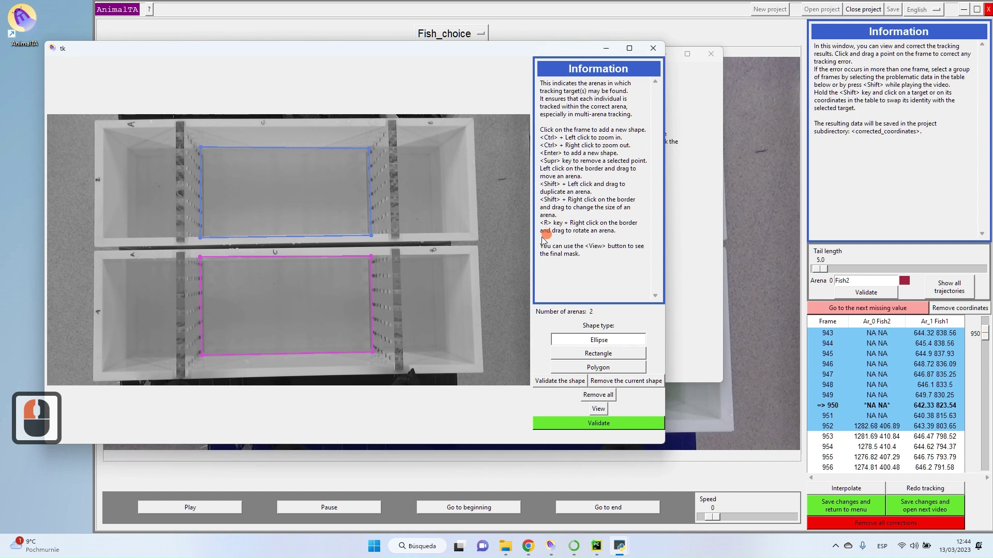
{"action": "left_click", "coordinate": [370, 236]}
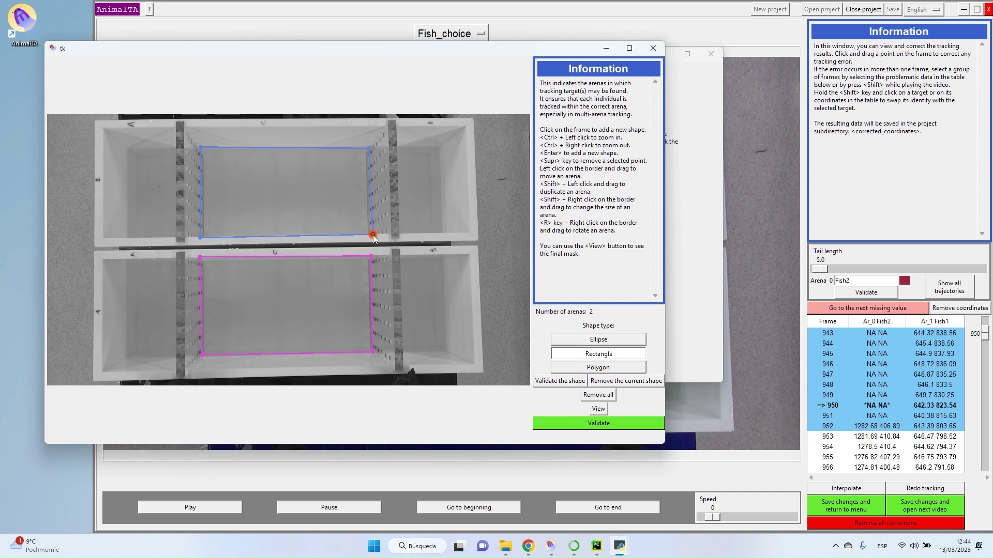
{"action": "left_click_drag", "start_coordinate": [370, 147], "coordinate": [371, 145]}
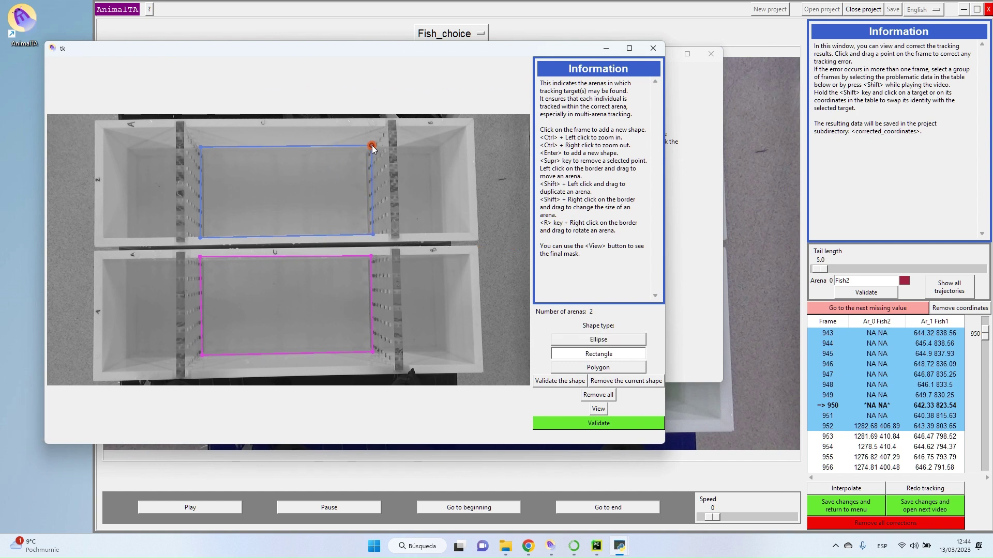
{"action": "left_click_drag", "start_coordinate": [373, 236], "coordinate": [374, 236]}
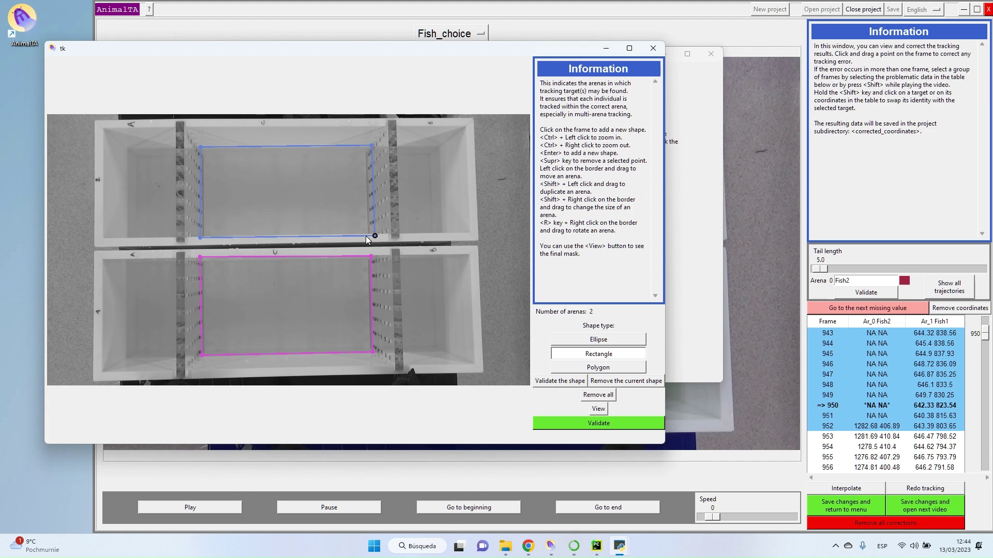
{"action": "left_click", "coordinate": [598, 425]}
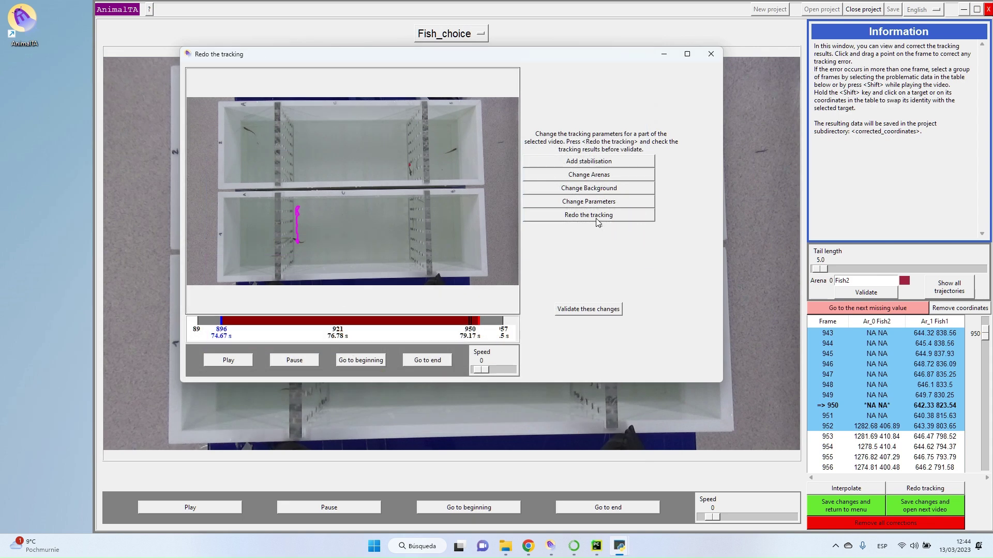
{"action": "left_click", "coordinate": [598, 220]}
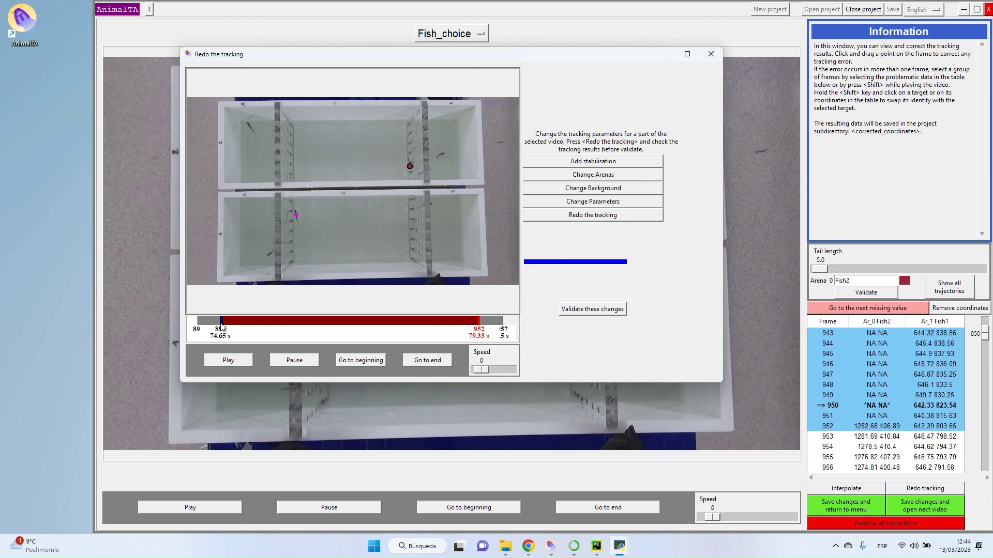
- Scrub through the re-tracked Fish2 section from frame 896, stopping on frame 948
{"action": "mouse_move", "coordinate": [221, 327]}
{"action": "left_mouse_down"}
{"action": "mouse_move", "coordinate": [474, 328]}
{"action": "mouse_move", "coordinate": [220, 341]}
{"action": "mouse_move", "coordinate": [258, 327]}
{"action": "mouse_move", "coordinate": [469, 325]}
{"action": "left_mouse_up"}
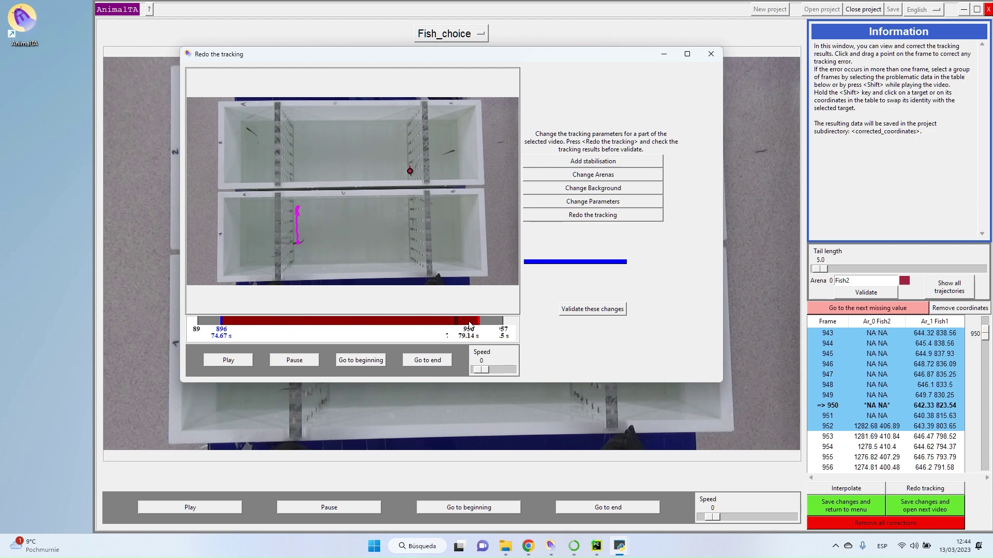
{"action": "left_click_drag", "start_coordinate": [469, 324], "coordinate": [468, 326]}
{"action": "left_click", "coordinate": [610, 215]}
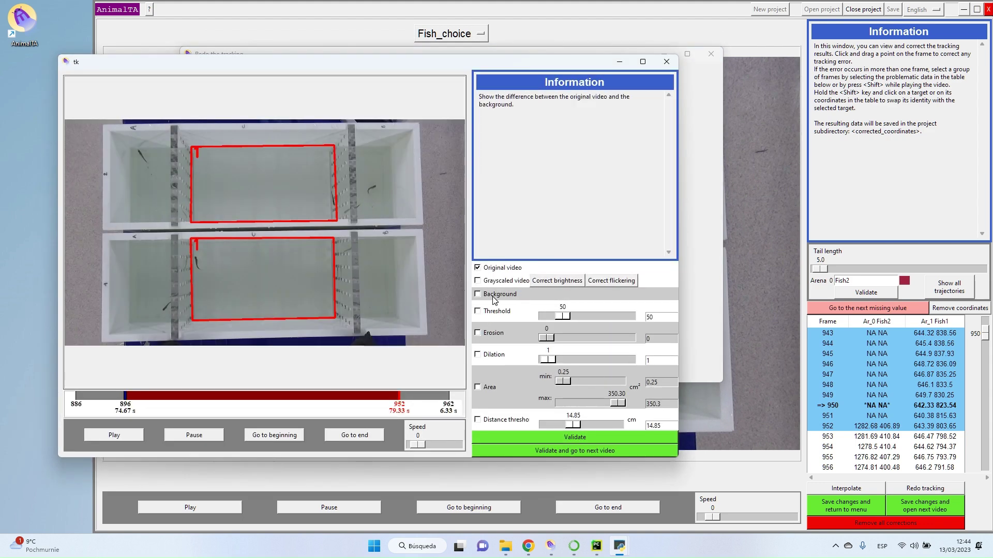
{"action": "left_click", "coordinate": [478, 311]}
{"action": "left_click", "coordinate": [478, 354]}
{"action": "mouse_move", "coordinate": [562, 316]}
{"action": "left_mouse_down"}
{"action": "mouse_move", "coordinate": [597, 316]}
{"action": "mouse_move", "coordinate": [554, 321]}
{"action": "left_mouse_up"}
{"action": "left_click", "coordinate": [547, 317]}
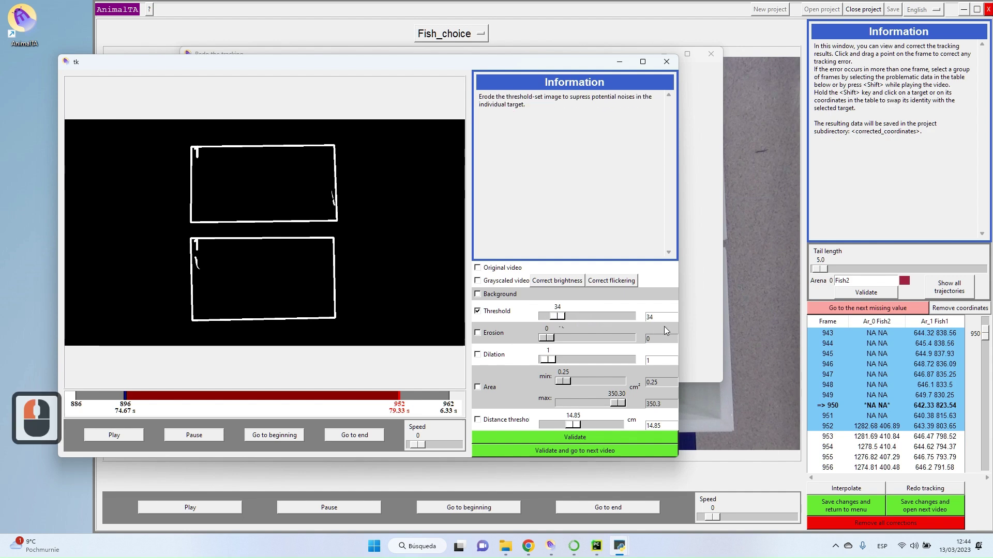
{"action": "left_click", "coordinate": [546, 318]}
{"action": "type", "text": "50"}
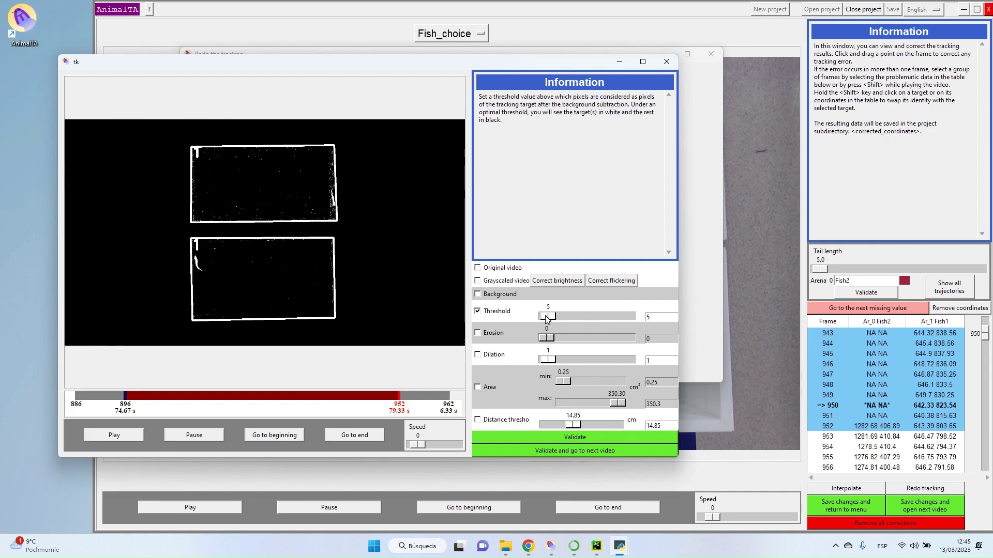
{"action": "left_click", "coordinate": [576, 437]}
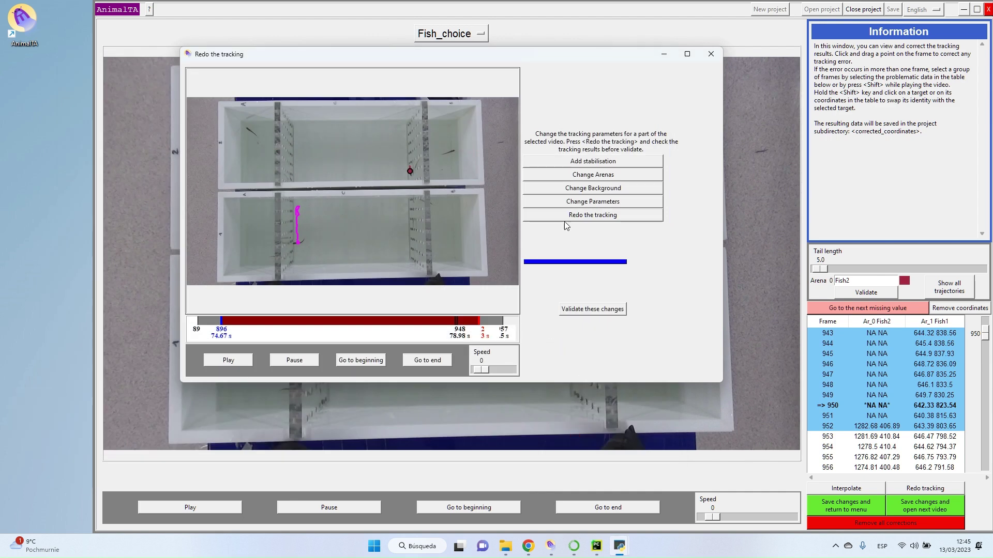
- Check the re-tracked fish between frames 936 and 951, then accept the new coordinates
{"action": "left_click", "coordinate": [421, 322]}
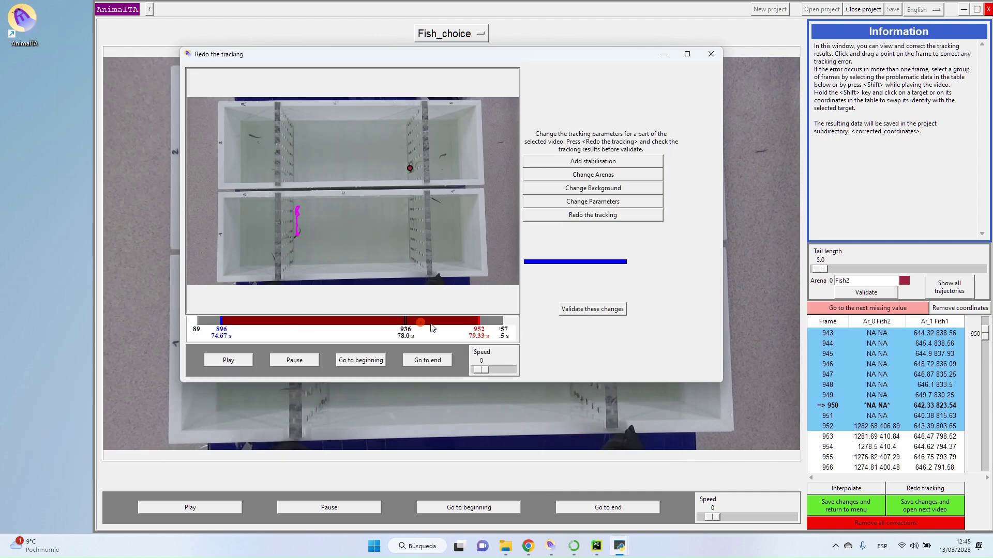
{"action": "left_click_drag", "start_coordinate": [432, 323], "coordinate": [465, 323]}
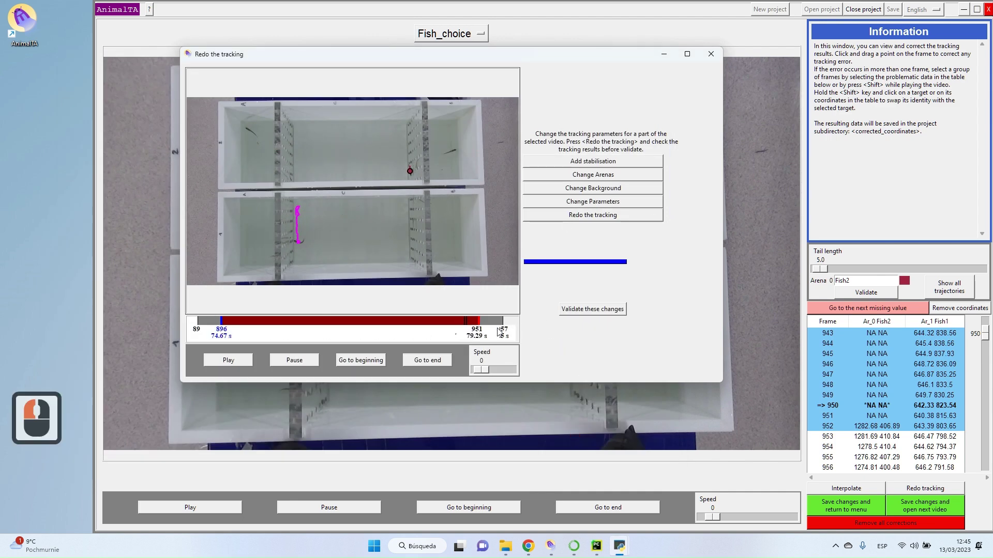
{"action": "left_click", "coordinate": [587, 309]}
- Scroll the coordinate table to verify Fish2's filled rows for frames 943–952
{"action": "scroll", "coordinate": [868, 407], "scroll_direction": "up", "scroll_amount": 8}
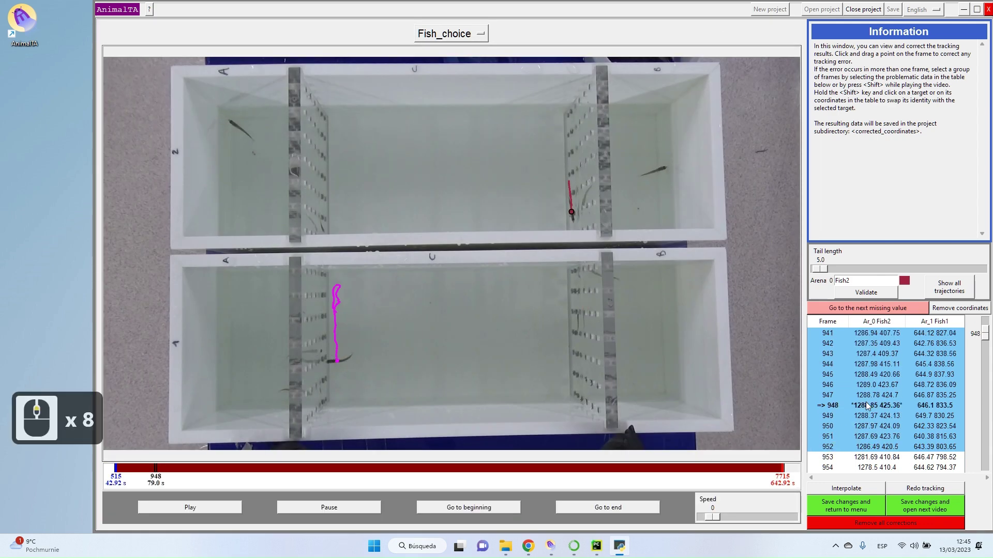
{"action": "scroll", "coordinate": [867, 406], "scroll_direction": "up", "scroll_amount": 20}
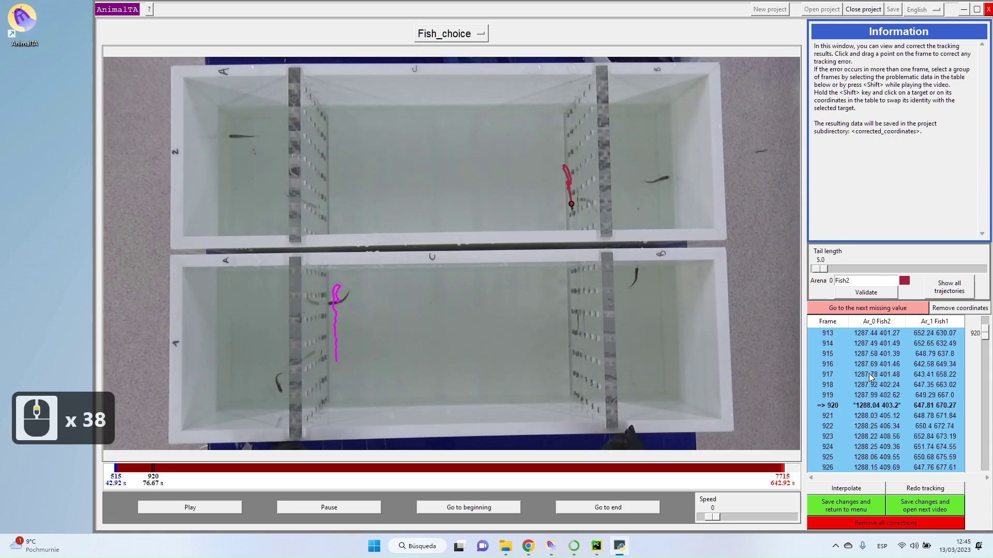
{"action": "scroll", "coordinate": [869, 373], "scroll_direction": "up", "scroll_amount": 20}
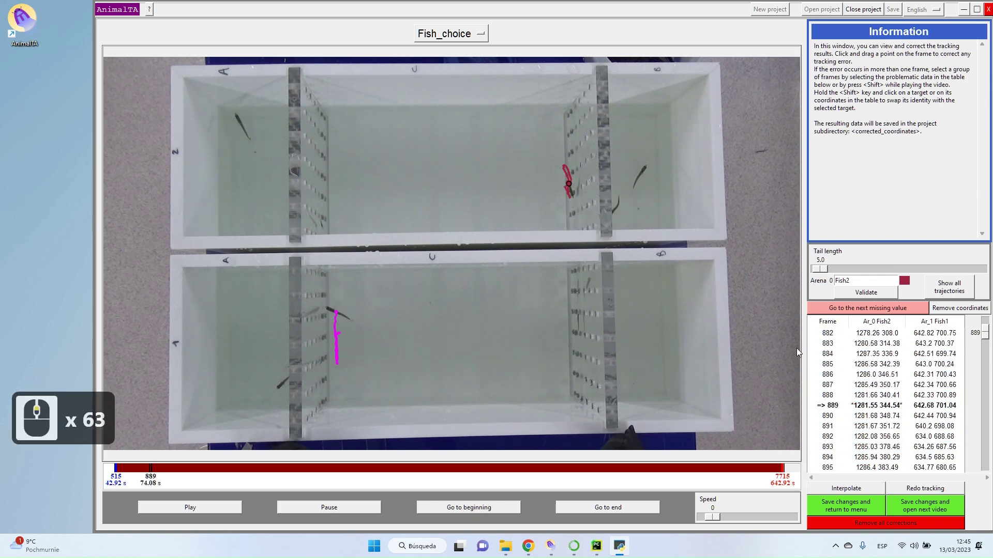
{"action": "scroll", "coordinate": [869, 390], "scroll_direction": "down", "scroll_amount": 20}
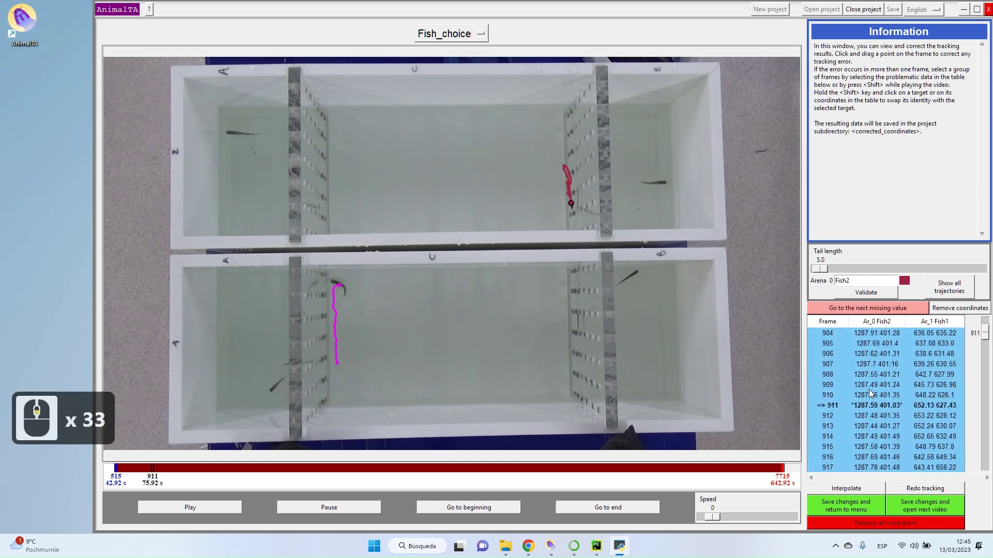
{"action": "scroll", "coordinate": [869, 393], "scroll_direction": "down", "scroll_amount": 20}
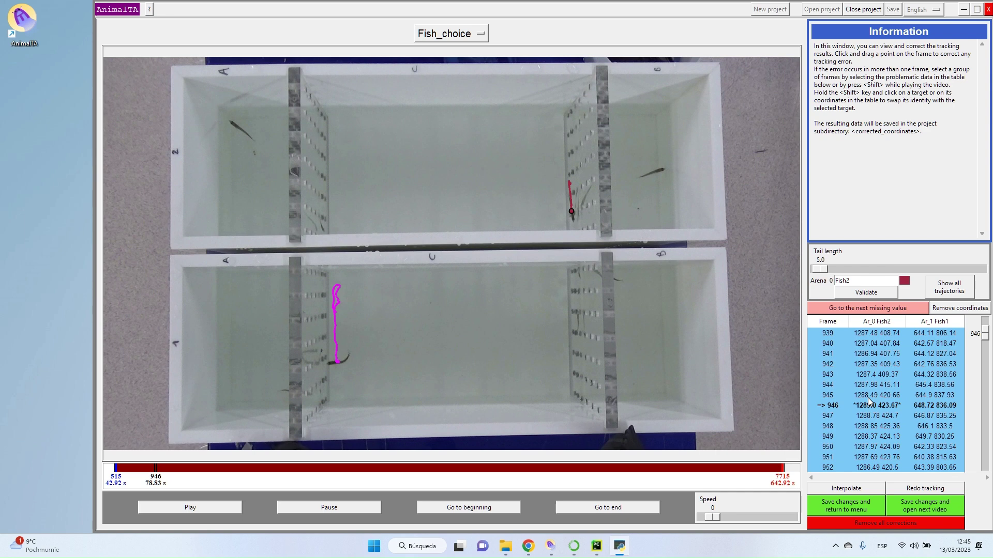
{"action": "left_click", "coordinate": [856, 311]}
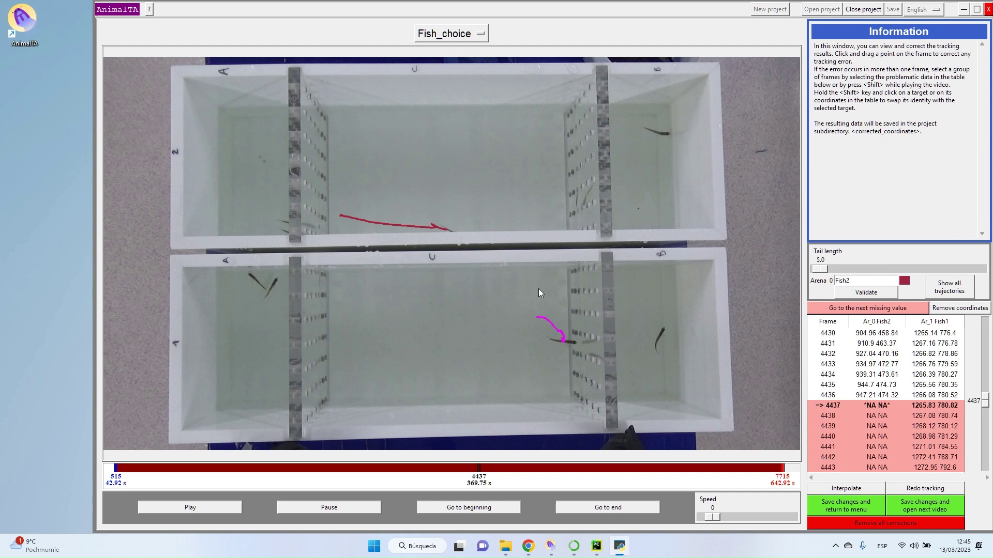
{"action": "scroll", "coordinate": [465, 237], "scroll_direction": "down", "scroll_amount": 6}
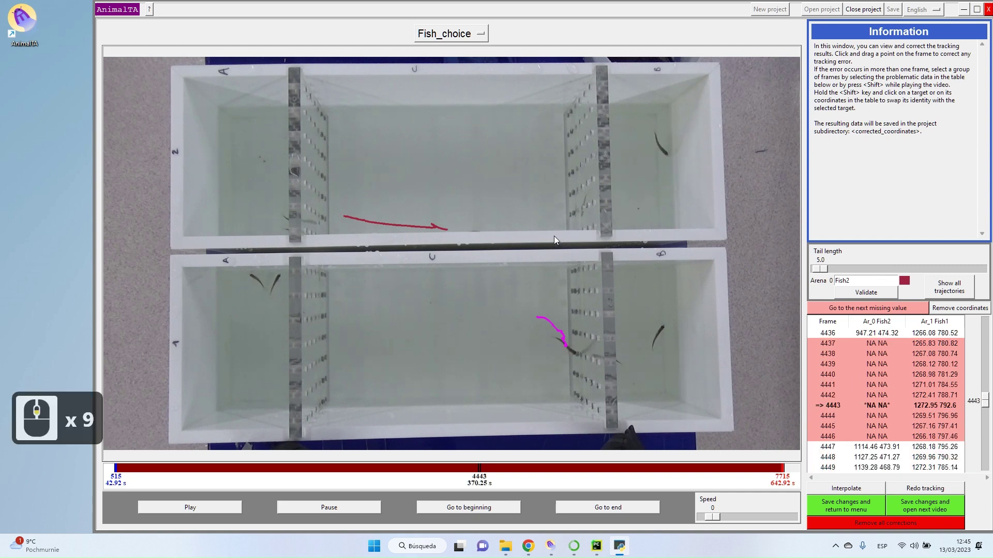
{"action": "scroll", "coordinate": [885, 398], "scroll_direction": "down", "scroll_amount": 4}
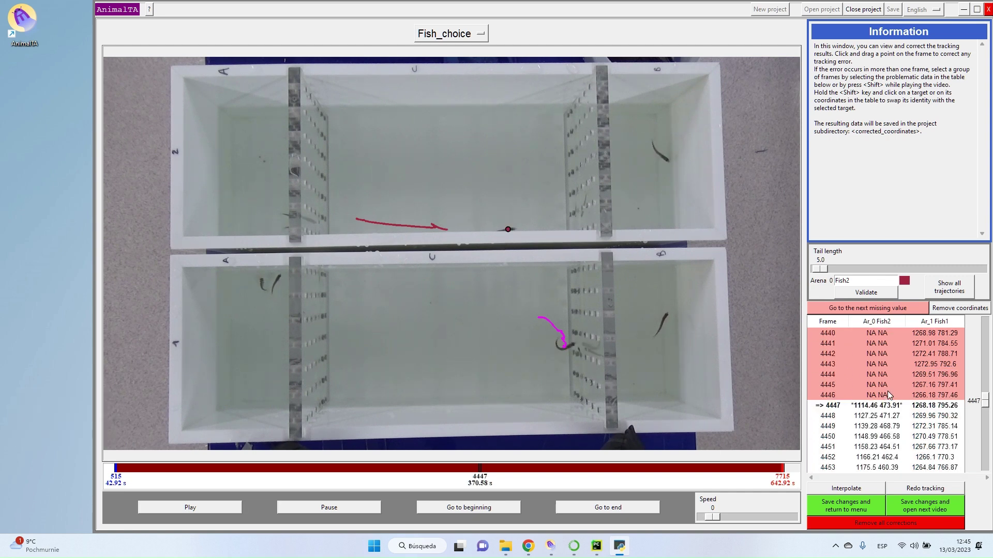
{"action": "scroll", "coordinate": [887, 395], "scroll_direction": "up", "scroll_amount": 6}
{"action": "scroll", "coordinate": [887, 392], "scroll_direction": "up", "scroll_amount": 5}
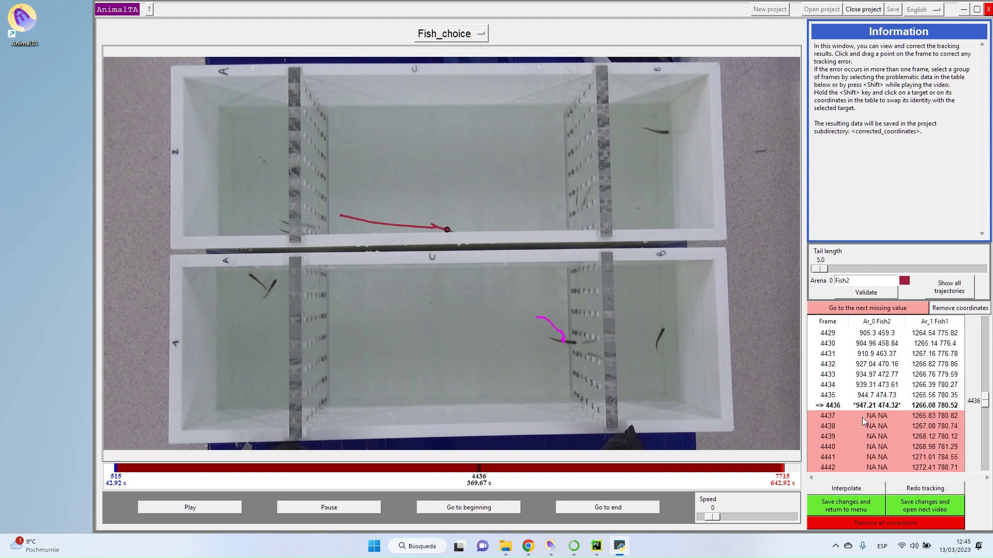
{"action": "scroll", "coordinate": [874, 414], "scroll_direction": "down", "scroll_amount": 11}
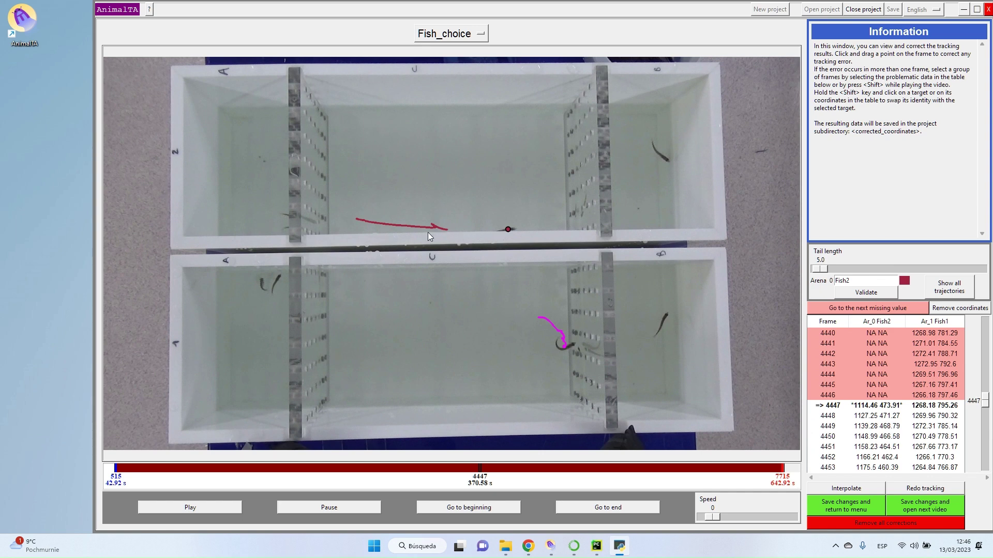
{"action": "scroll", "coordinate": [873, 393], "scroll_direction": "up", "scroll_amount": 12}
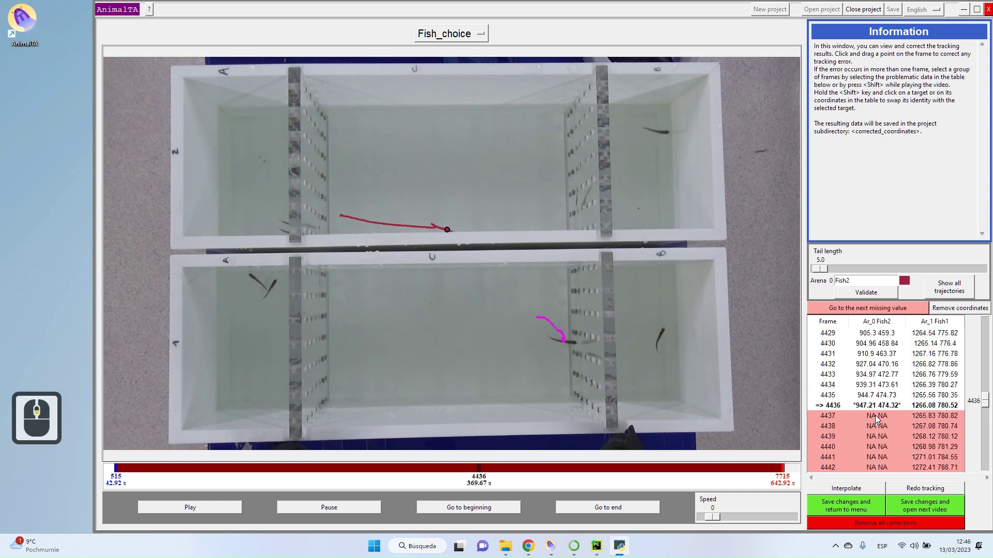
- Hand-place Fish2's position on the fish in frames 4437, 4438 and 4439
{"action": "left_click", "coordinate": [874, 406]}
{"action": "left_click", "coordinate": [461, 235]}
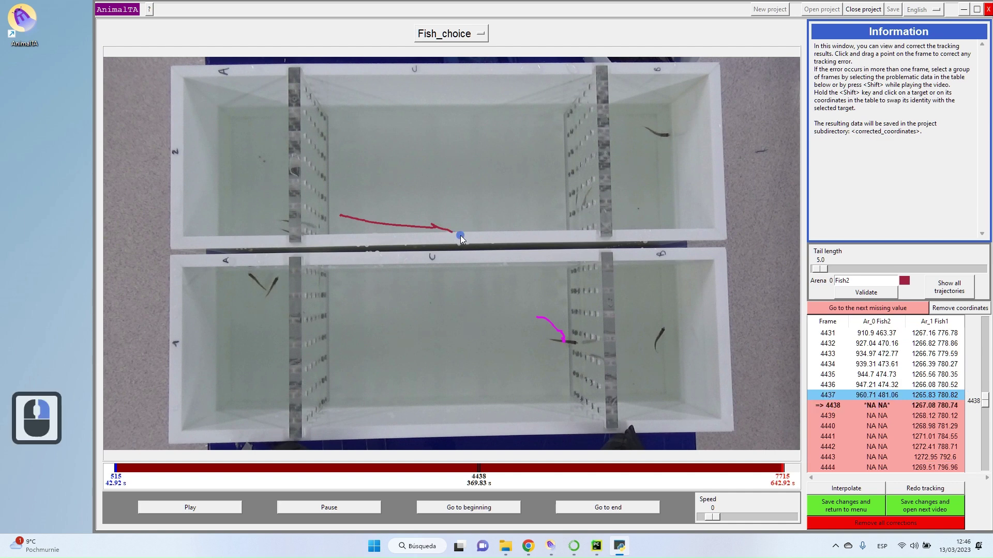
{"action": "left_click", "coordinate": [461, 233]}
{"action": "left_click", "coordinate": [465, 235]}
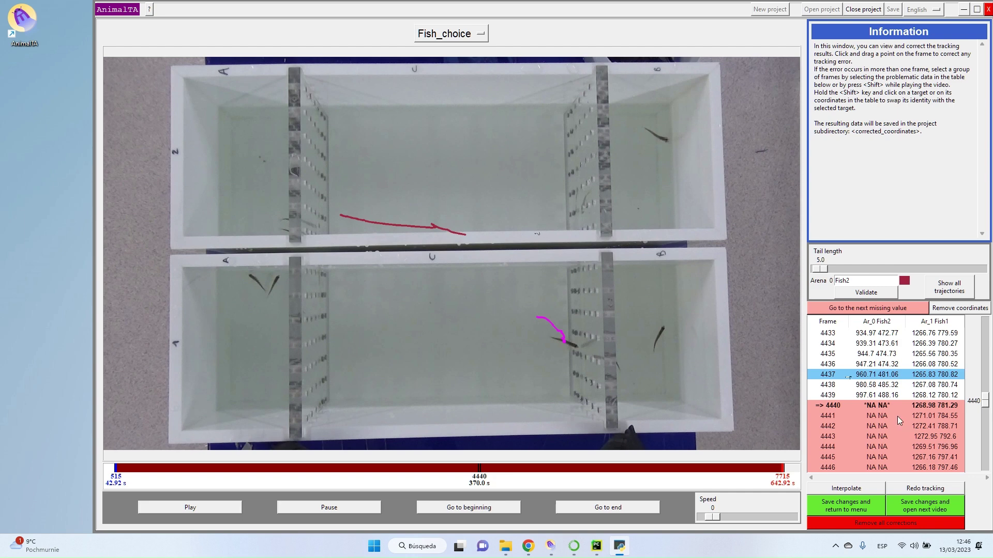
- Select the table rows from frame 4439 through 4447, spanning Fish2's remaining gap
{"action": "scroll", "coordinate": [854, 398], "scroll_direction": "down", "scroll_amount": 3}
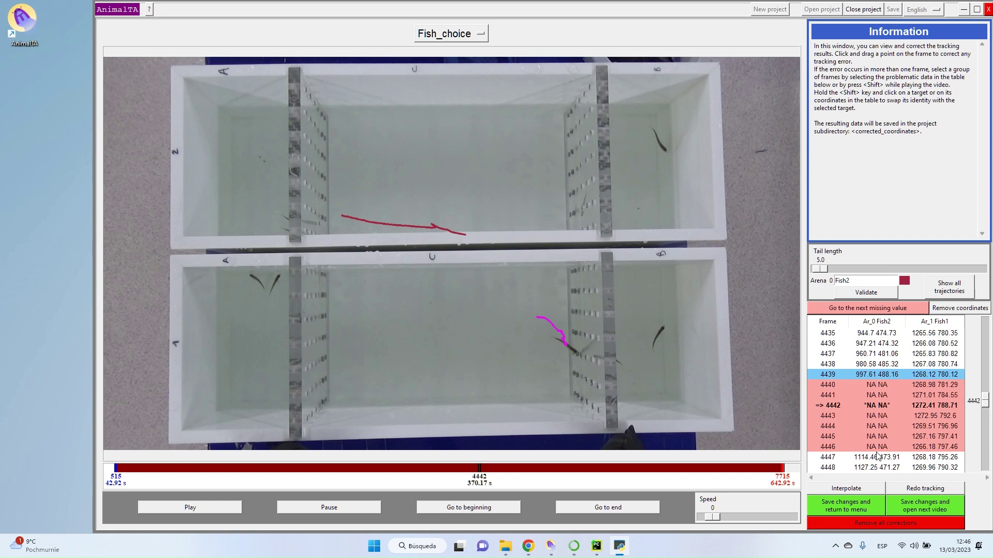
{"action": "left_click", "coordinate": [880, 457], "text": "shift"}
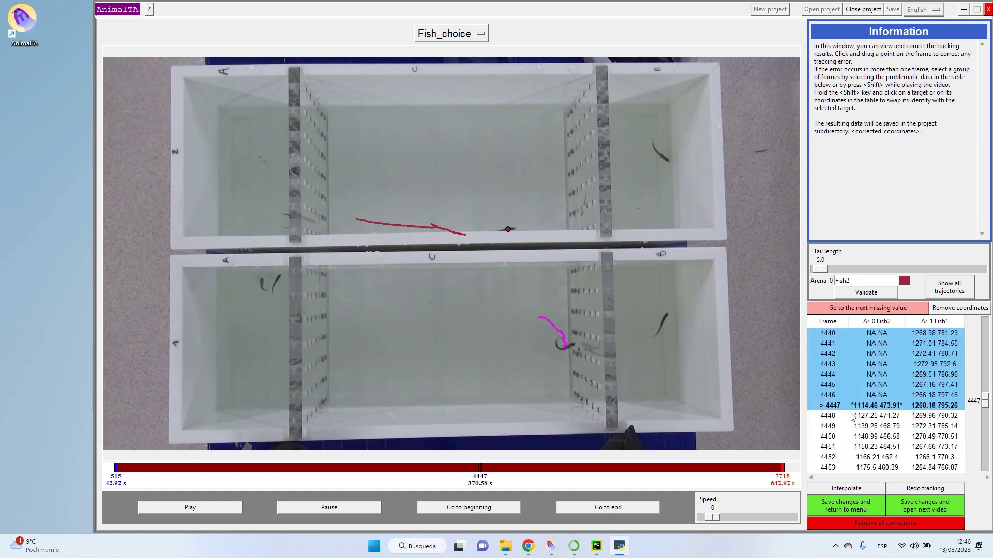
{"action": "scroll", "coordinate": [895, 414], "scroll_direction": "up", "scroll_amount": 3}
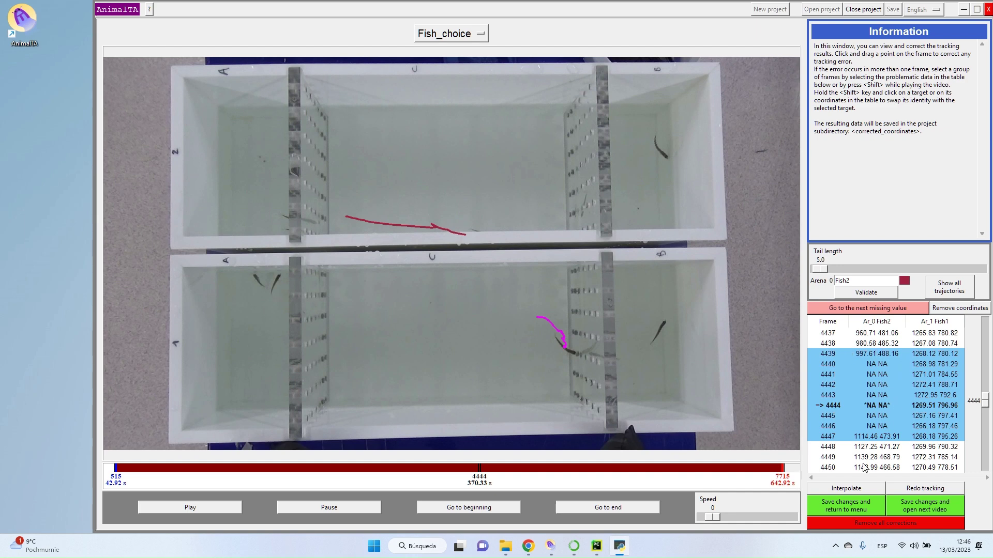
- Interpolate Fish2's positions for the selected frames 4440–4446
{"action": "left_click", "coordinate": [852, 494]}
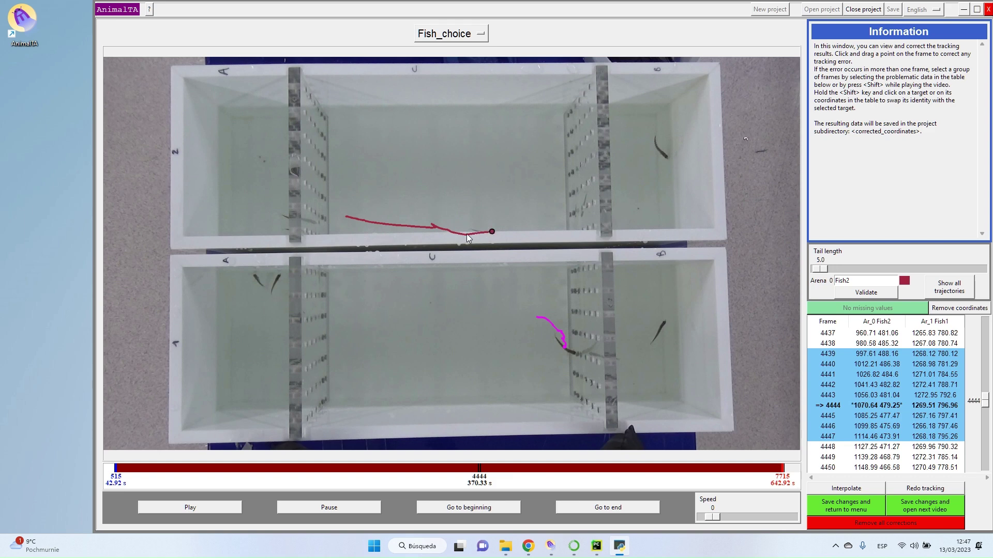
- Move Fish2's frame-4456 point onto the fish, giving position 1220.4, 451.26
{"action": "scroll", "coordinate": [892, 407], "scroll_direction": "up", "scroll_amount": 5}
{"action": "scroll", "coordinate": [893, 407], "scroll_direction": "down", "scroll_amount": 6}
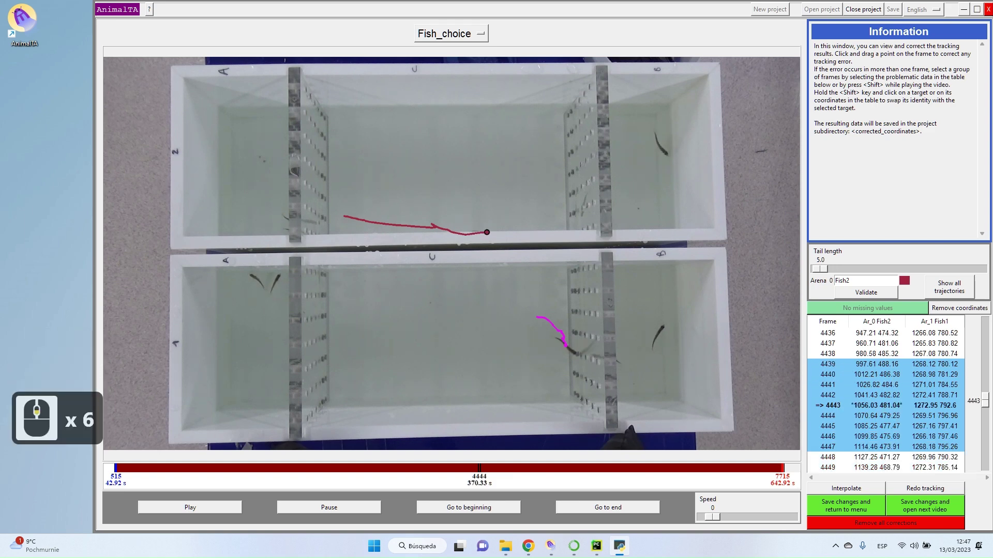
{"action": "scroll", "coordinate": [887, 408], "scroll_direction": "up", "scroll_amount": 4}
{"action": "scroll", "coordinate": [886, 409], "scroll_direction": "down", "scroll_amount": 15}
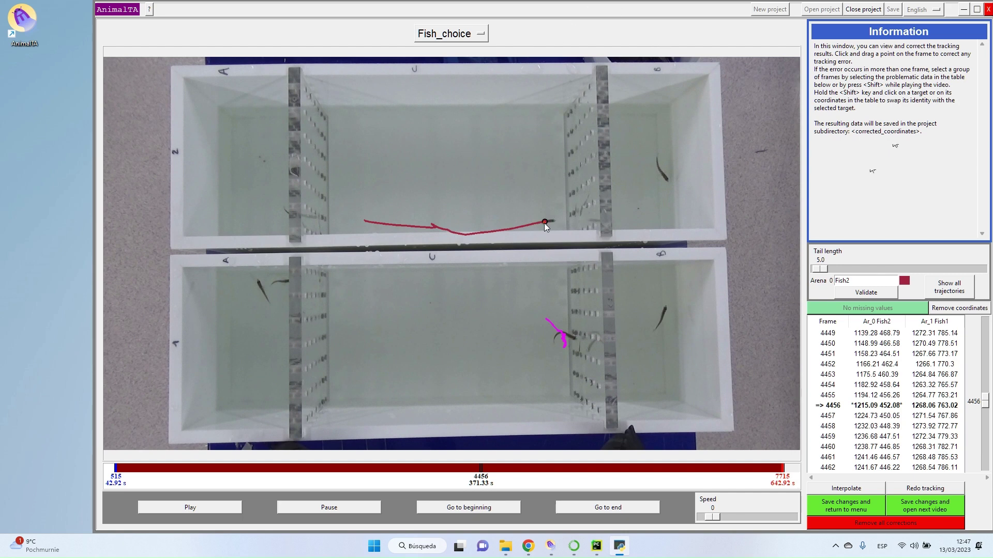
{"action": "mouse_move", "coordinate": [544, 223]}
{"action": "left_mouse_down"}
{"action": "mouse_move", "coordinate": [518, 82]}
{"action": "mouse_move", "coordinate": [549, 218]}
{"action": "mouse_move", "coordinate": [509, 172]}
{"action": "mouse_move", "coordinate": [551, 220]}
{"action": "mouse_move", "coordinate": [504, 110]}
{"action": "mouse_move", "coordinate": [466, 161]}
{"action": "mouse_move", "coordinate": [547, 221]}
{"action": "left_mouse_up"}
{"action": "scroll", "coordinate": [927, 405], "scroll_direction": "up", "scroll_amount": 4}
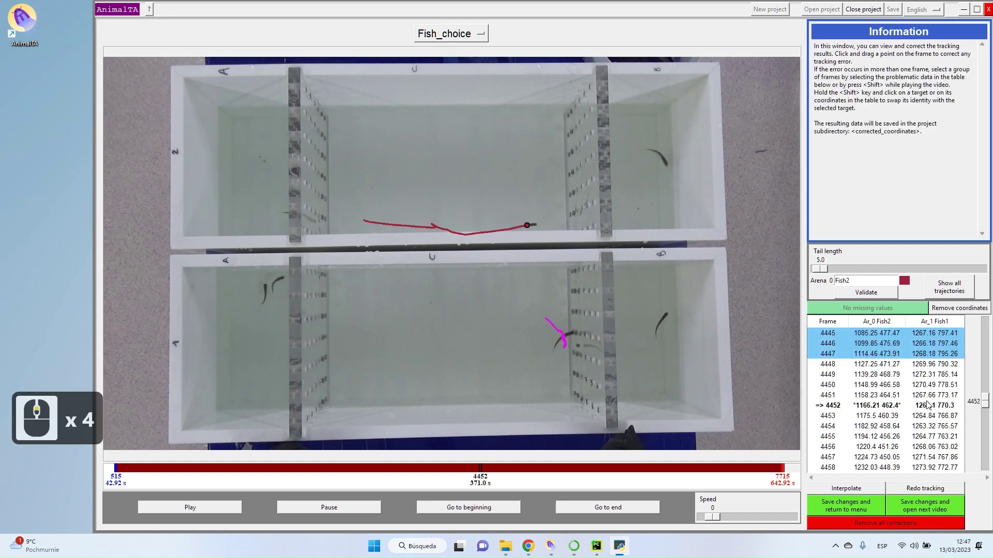
{"action": "scroll", "coordinate": [927, 404], "scroll_direction": "down", "scroll_amount": 14}
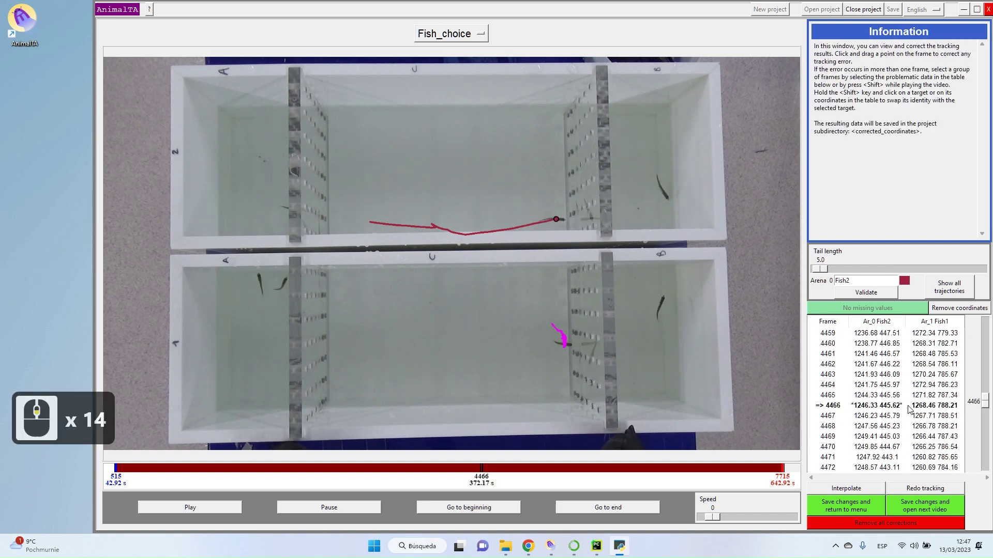
{"action": "scroll", "coordinate": [910, 409], "scroll_direction": "down", "scroll_amount": 5}
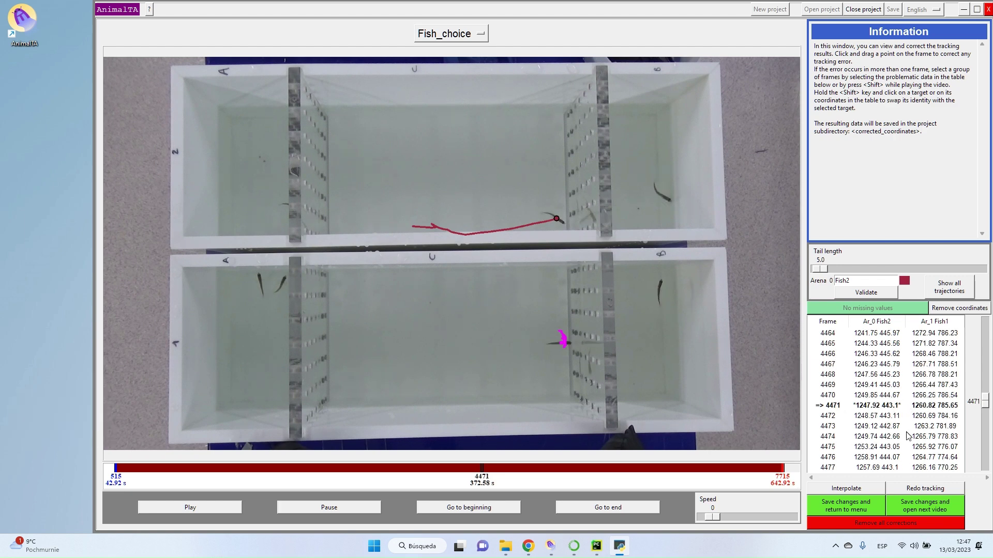
{"action": "scroll", "coordinate": [883, 393], "scroll_direction": "down", "scroll_amount": 10}
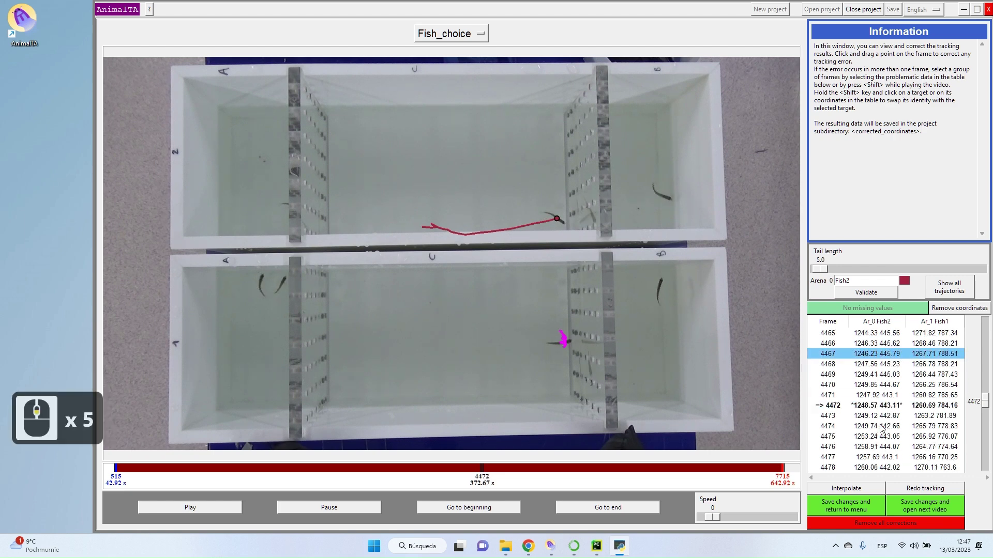
- Select Fish2's frames 4440–4447 and clear their coordinates
{"action": "left_click", "coordinate": [883, 427], "text": "shift"}
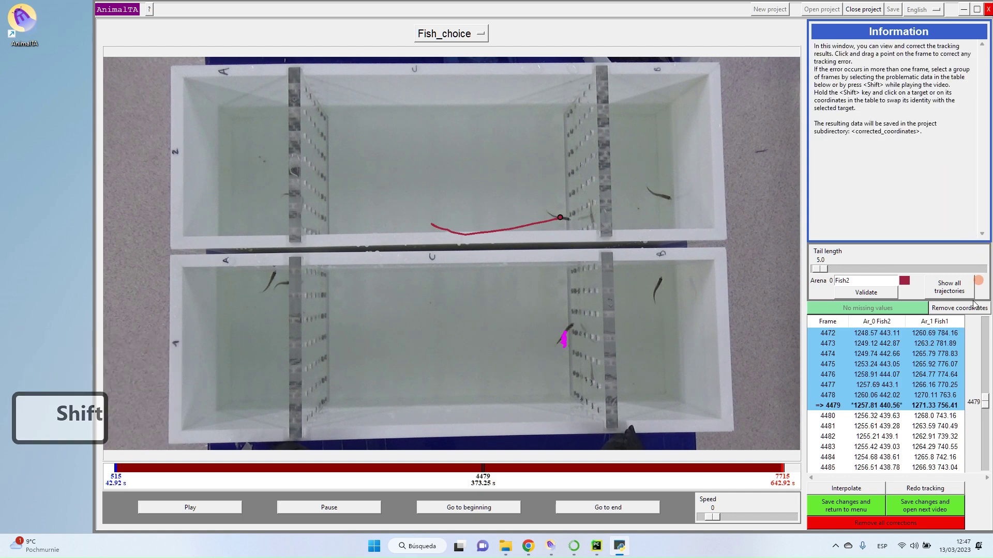
{"action": "scroll", "coordinate": [872, 418], "scroll_direction": "up", "scroll_amount": 20}
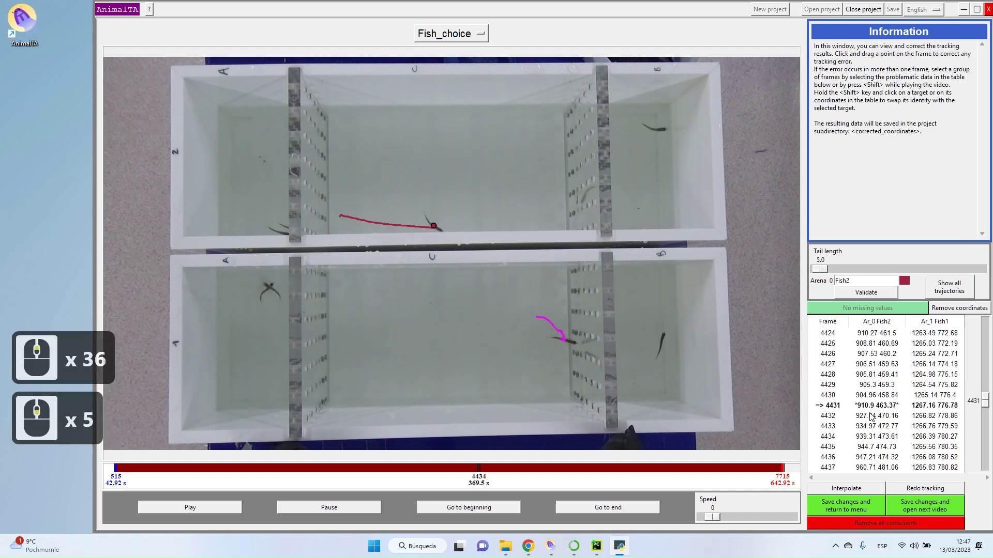
{"action": "scroll", "coordinate": [872, 417], "scroll_direction": "up", "scroll_amount": 1}
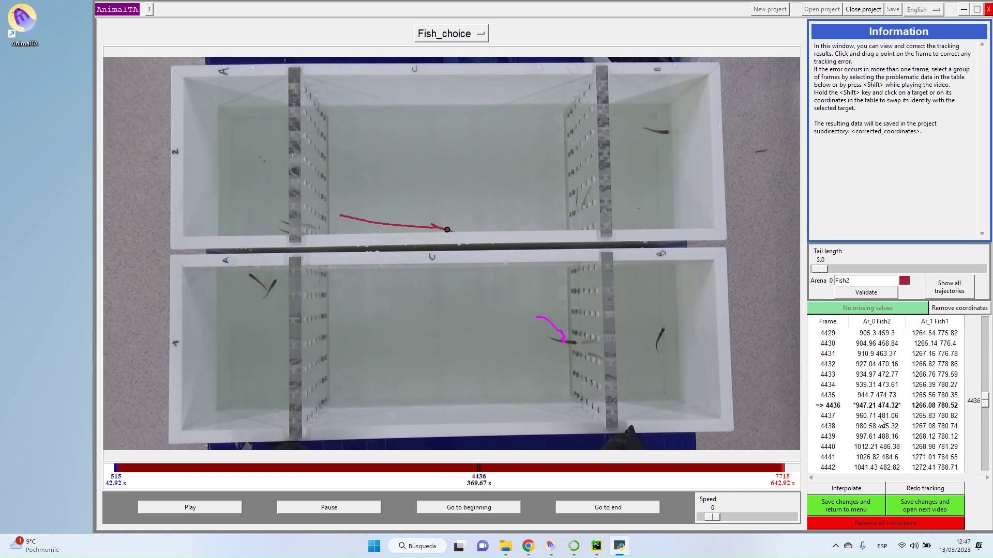
{"action": "scroll", "coordinate": [883, 414], "scroll_direction": "up", "scroll_amount": 3}
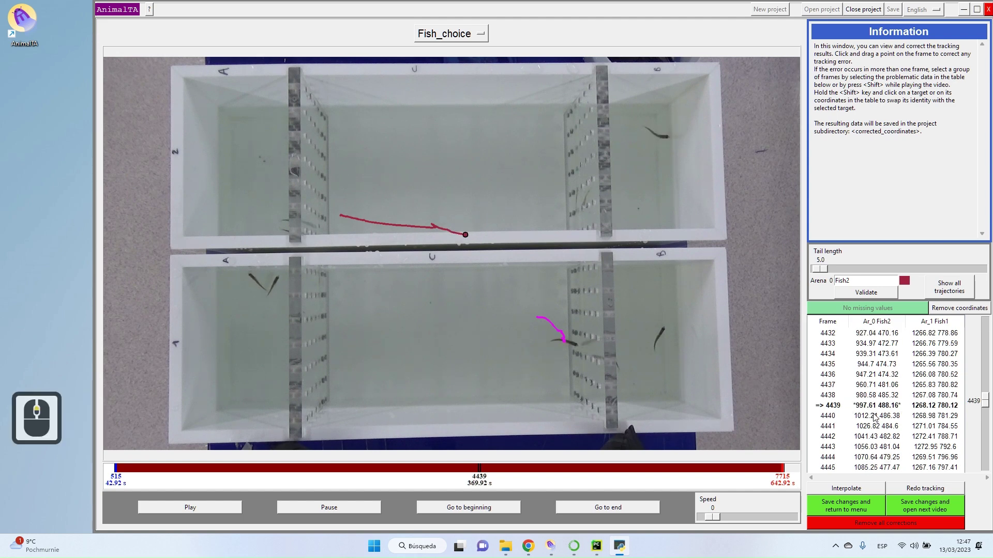
{"action": "scroll", "coordinate": [883, 408], "scroll_direction": "up", "scroll_amount": 1}
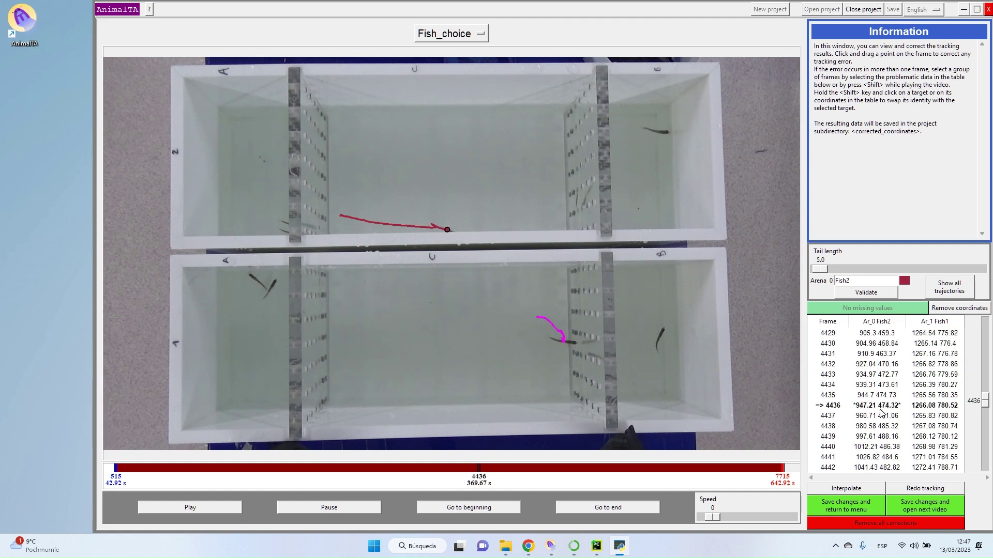
{"action": "left_click", "coordinate": [882, 409]}
{"action": "scroll", "coordinate": [882, 409], "scroll_direction": "down", "scroll_amount": 5}
{"action": "scroll", "coordinate": [883, 408], "scroll_direction": "down", "scroll_amount": 6}
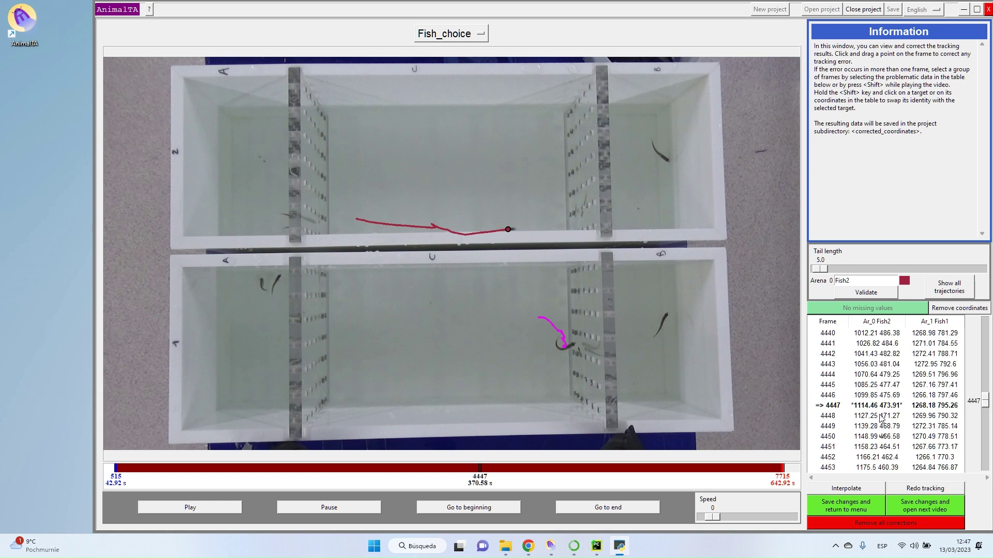
{"action": "left_click", "coordinate": [878, 408], "text": "shift"}
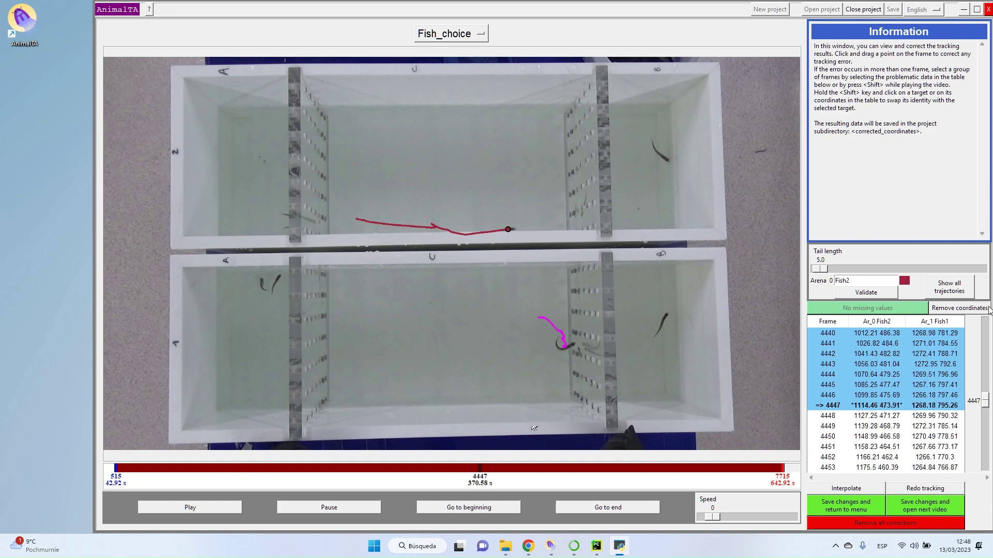
{"action": "left_click", "coordinate": [957, 308]}
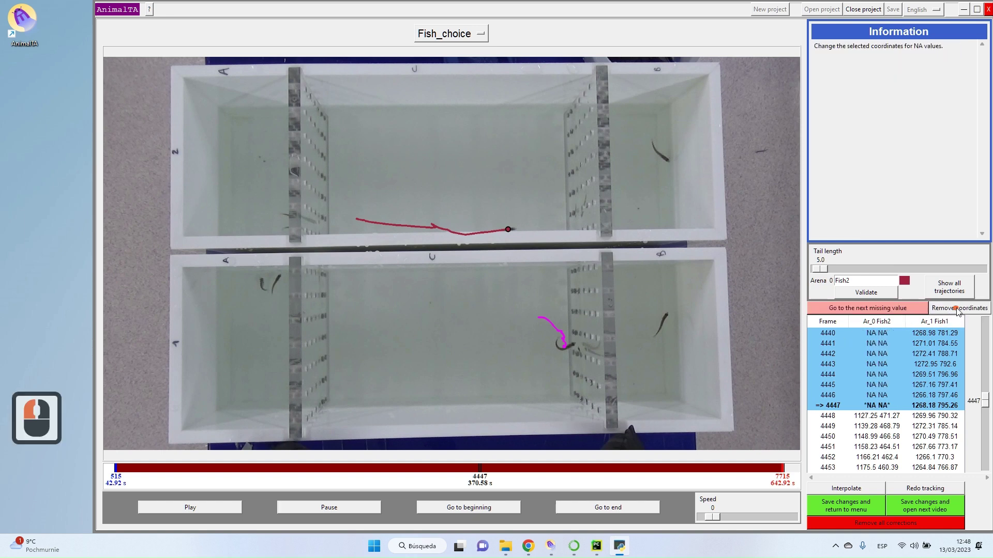
- Select frames 4435 through 4448 and interpolate Fish2's missing coordinates for 4441–4448
{"action": "scroll", "coordinate": [881, 401], "scroll_direction": "up", "scroll_amount": 3}
{"action": "scroll", "coordinate": [881, 401], "scroll_direction": "up", "scroll_amount": 5}
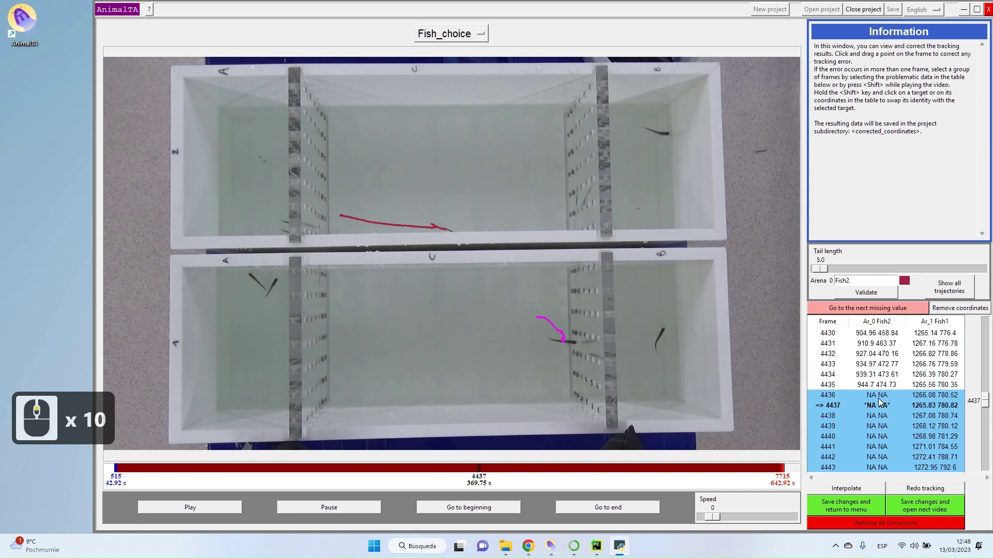
{"action": "scroll", "coordinate": [857, 438], "scroll_direction": "up", "scroll_amount": 2}
{"action": "scroll", "coordinate": [936, 408], "scroll_direction": "down", "scroll_amount": 4}
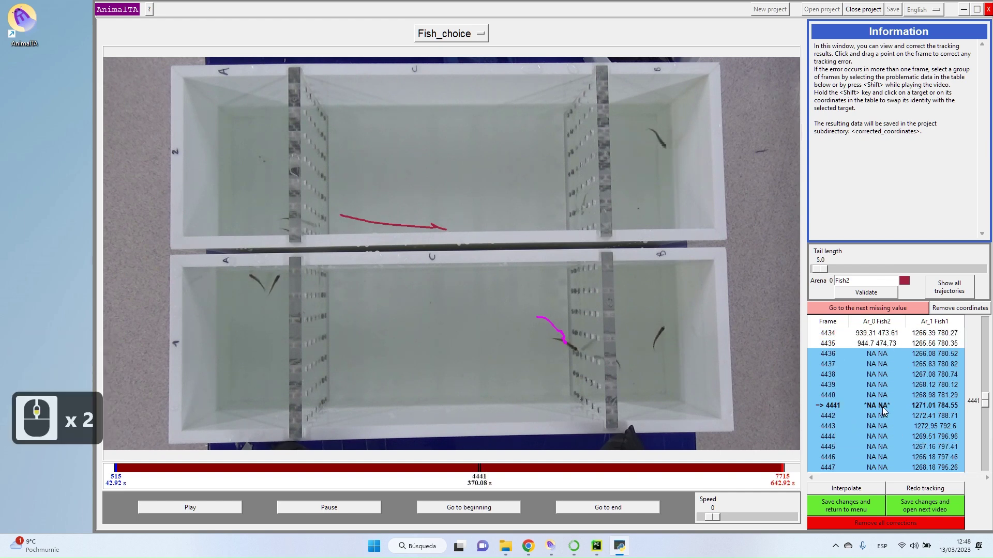
{"action": "scroll", "coordinate": [895, 400], "scroll_direction": "up", "scroll_amount": 2}
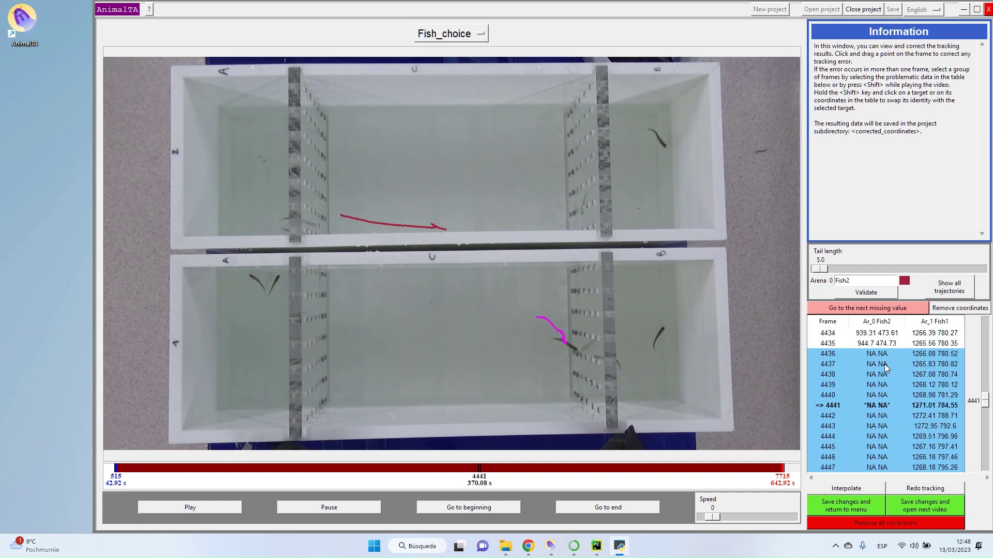
{"action": "left_click", "coordinate": [879, 344]}
{"action": "scroll", "coordinate": [877, 396], "scroll_direction": "down", "scroll_amount": 13}
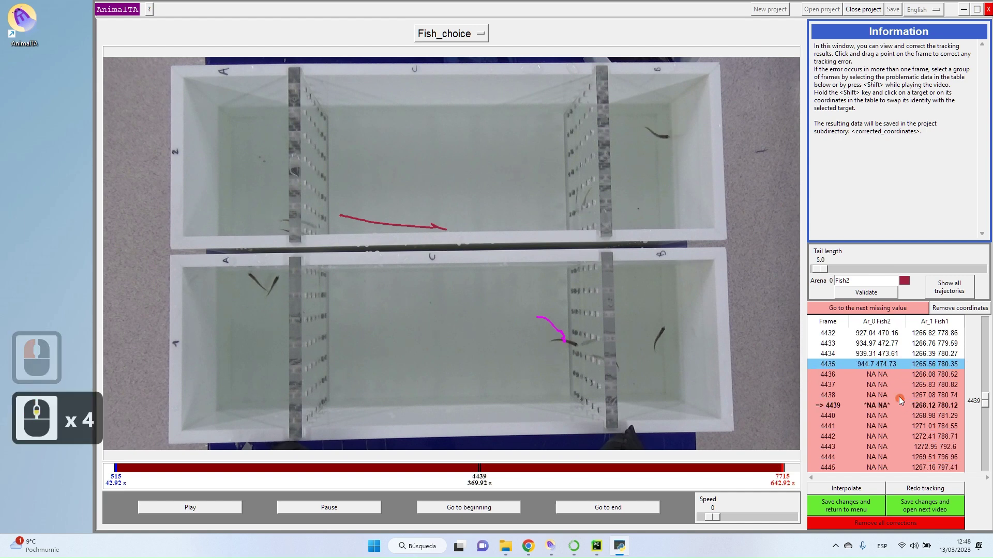
{"action": "left_click", "coordinate": [880, 407], "text": "shift"}
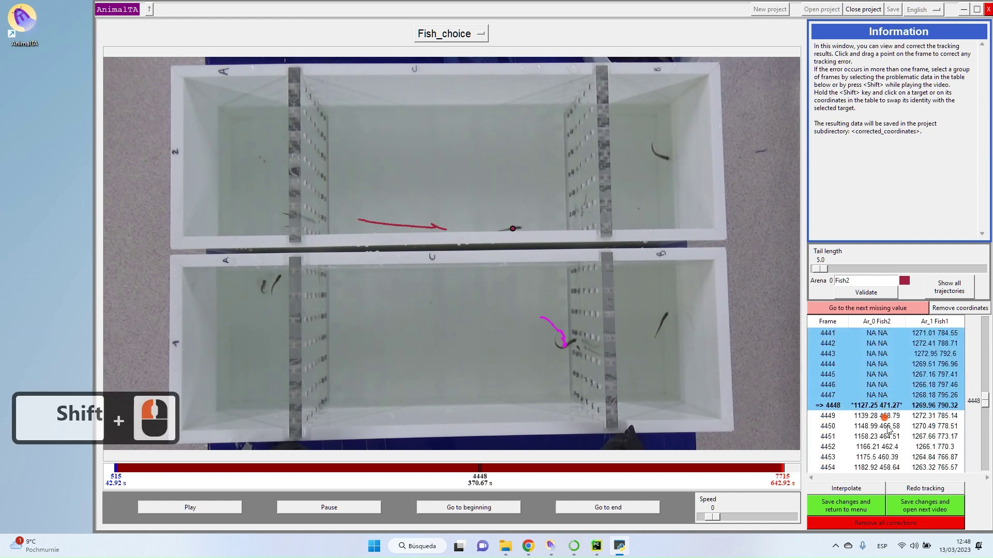
{"action": "left_click", "coordinate": [838, 493]}
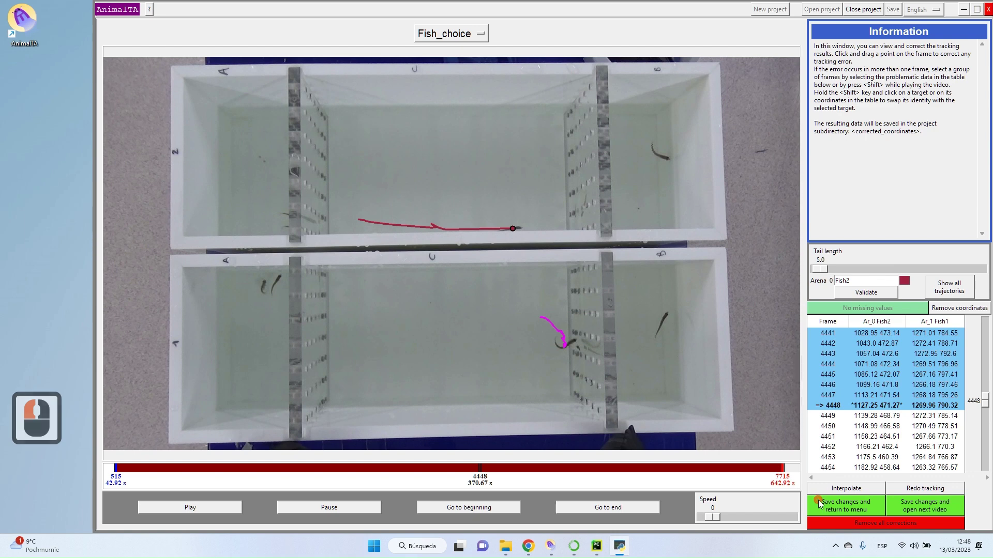
{"action": "scroll", "coordinate": [943, 385], "scroll_direction": "up", "scroll_amount": 9}
{"action": "scroll", "coordinate": [944, 384], "scroll_direction": "up", "scroll_amount": 4}
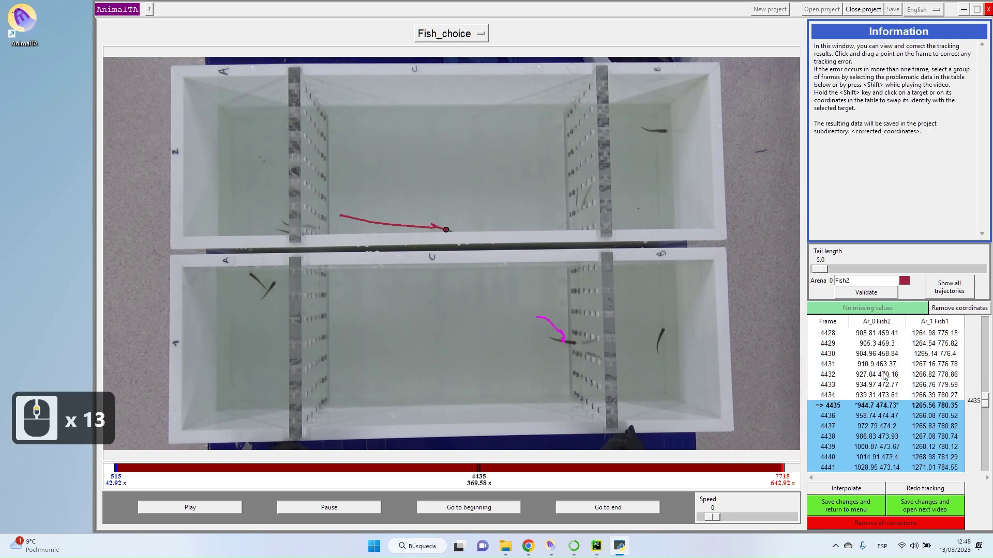
{"action": "scroll", "coordinate": [911, 377], "scroll_direction": "down", "scroll_amount": 8}
{"action": "scroll", "coordinate": [885, 371], "scroll_direction": "down", "scroll_amount": 9}
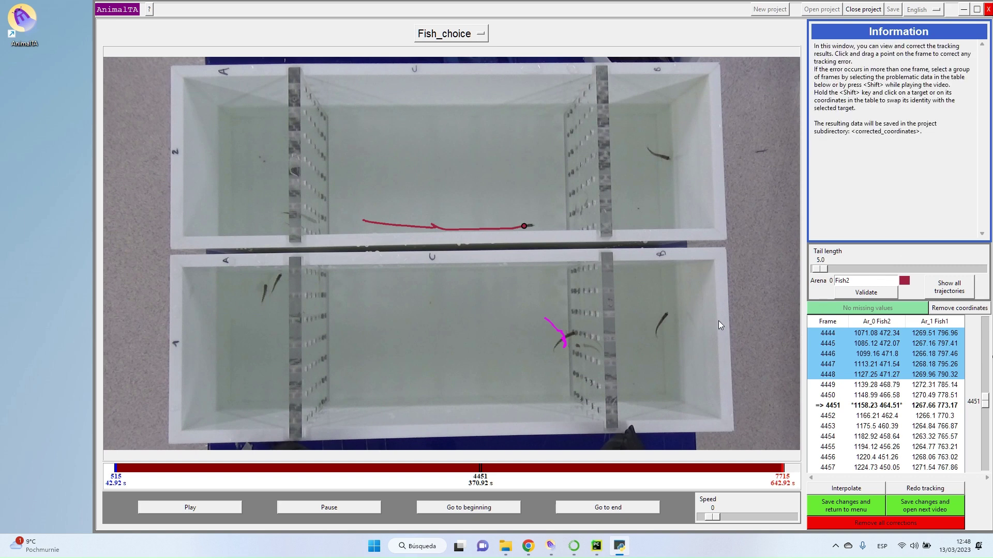
- Replay the corrected Fish_choice tracks from the first frame at speed about 52
{"action": "left_click", "coordinate": [469, 510]}
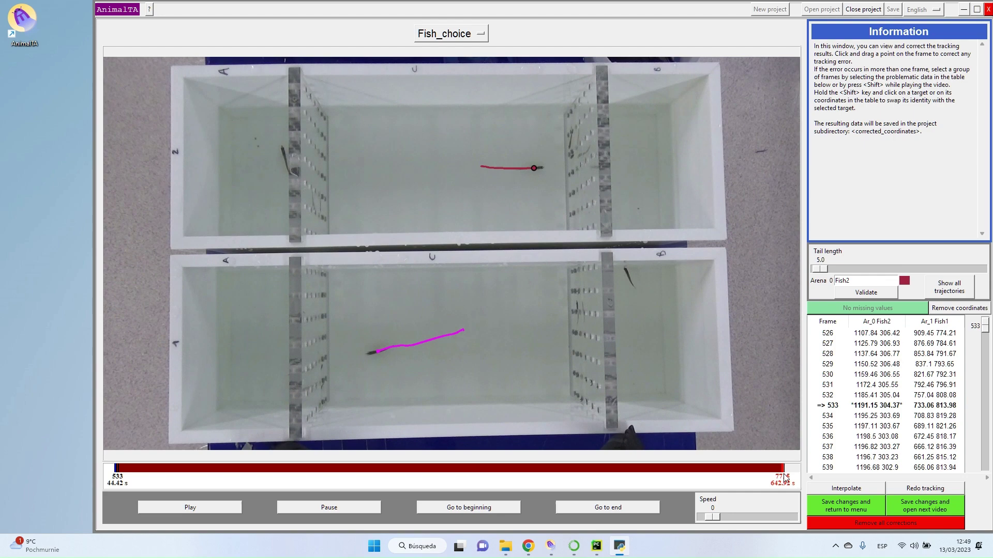
{"action": "left_click_drag", "start_coordinate": [712, 516], "coordinate": [756, 519]}
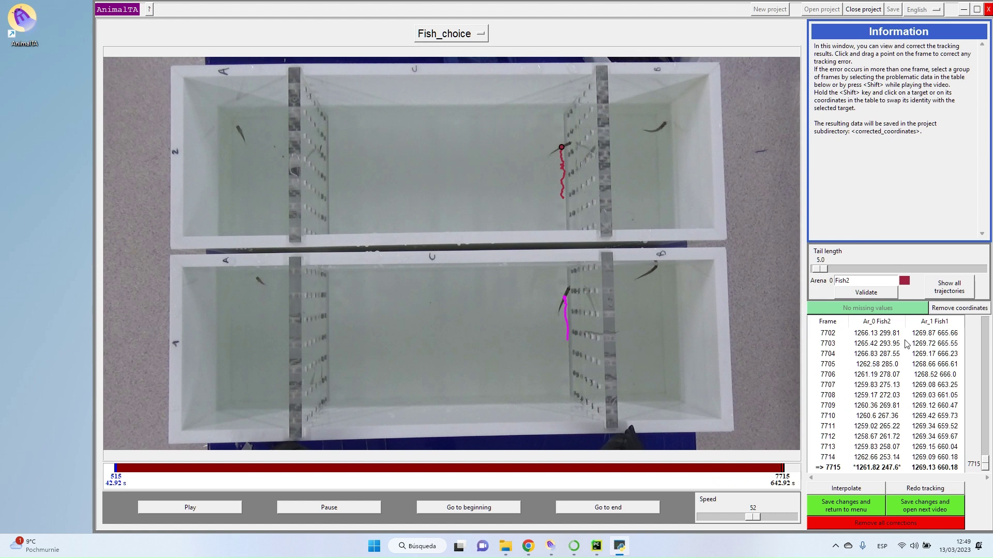
- Save the Fish_choice corrections, return to the video list and select Spiders_sociality.avi
{"action": "left_click", "coordinate": [846, 507]}
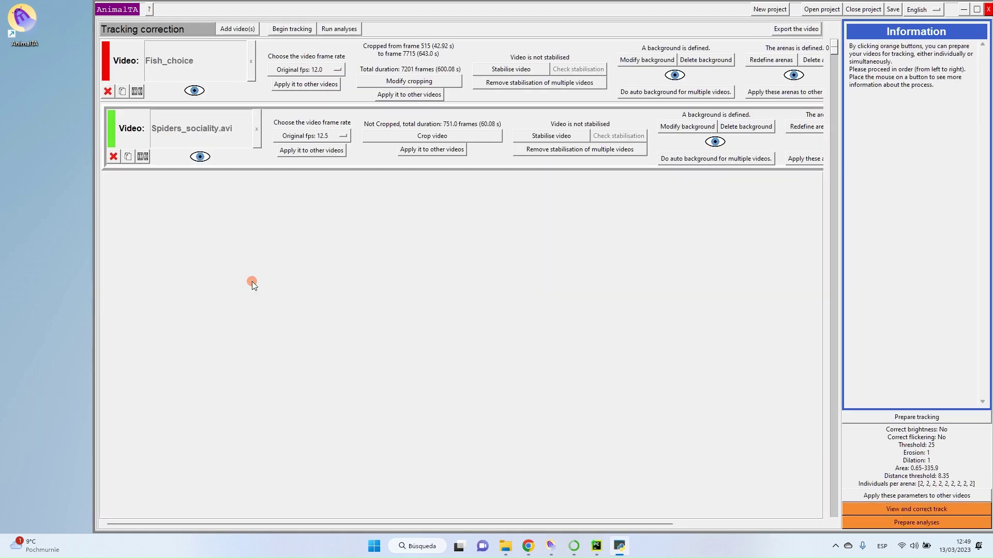
{"action": "left_click", "coordinate": [134, 71]}
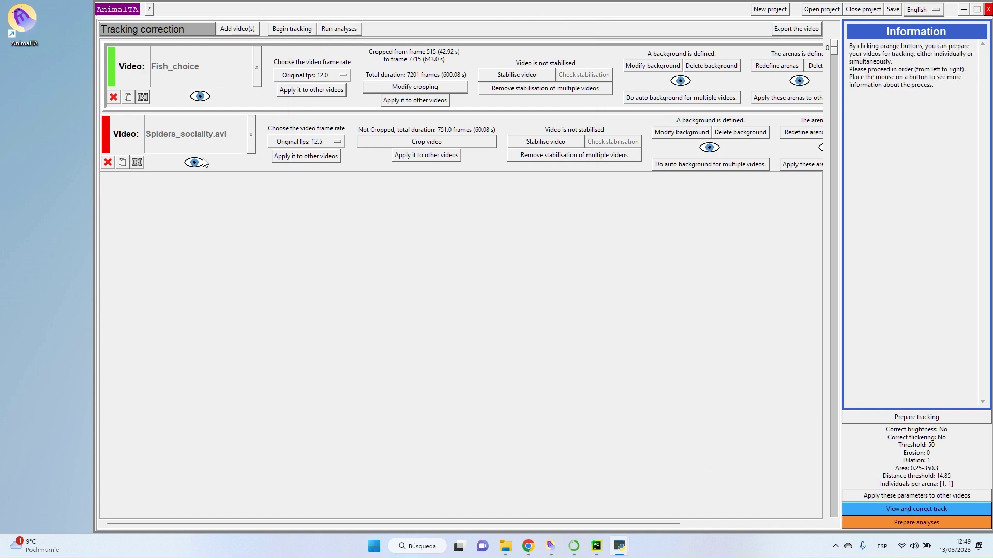
{"action": "left_click", "coordinate": [111, 120]}
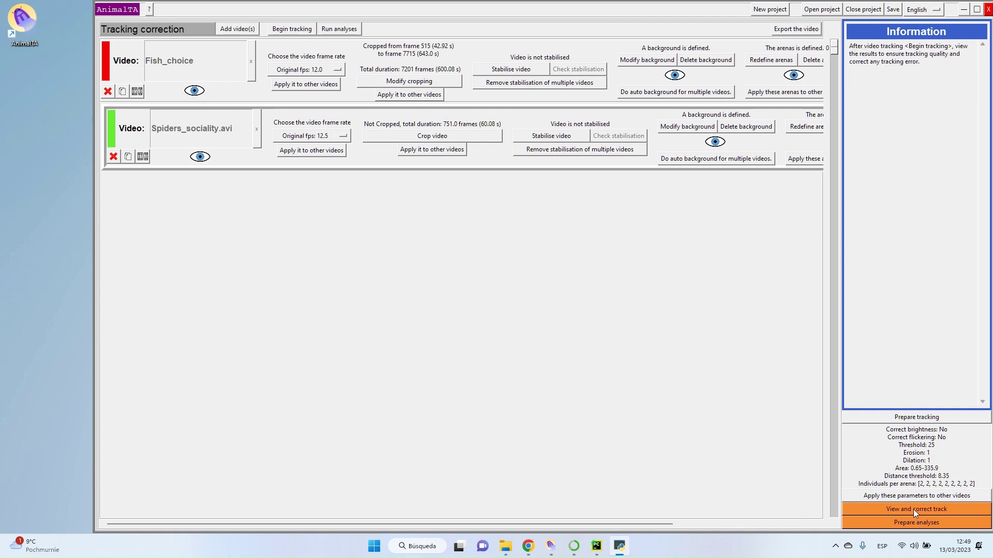
- Open track correction for Spiders_sociality.avi and advance to an early frame
{"action": "double_click", "coordinate": [913, 510]}
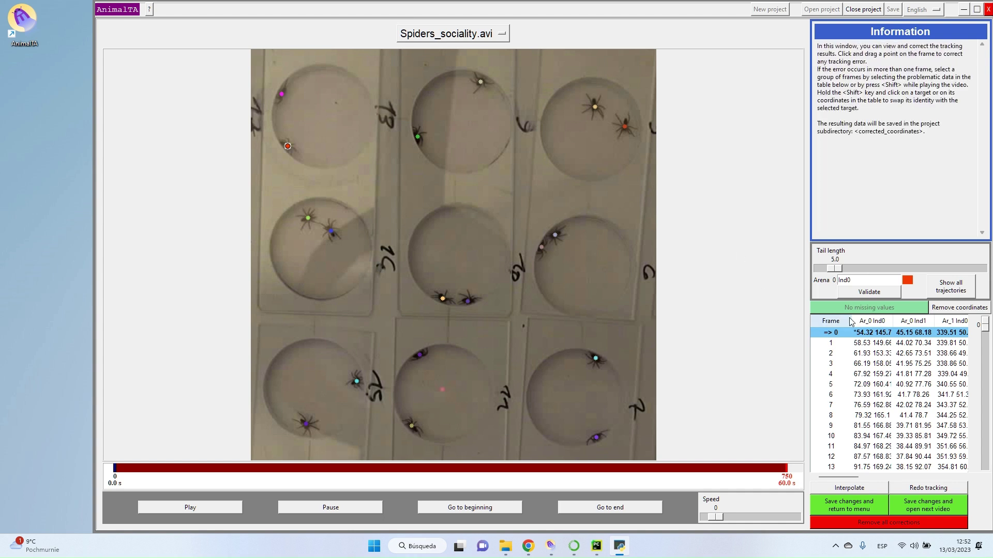
{"action": "key", "text": "Right"}
{"action": "key", "text": "Right"}
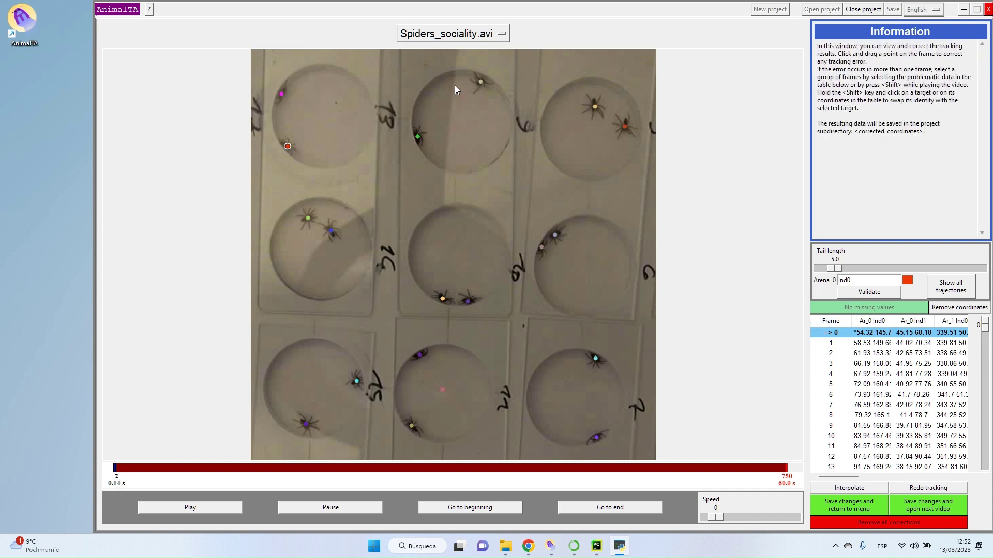
{"action": "mouse_move", "coordinate": [117, 469]}
{"action": "left_mouse_down"}
{"action": "mouse_move", "coordinate": [746, 465]}
{"action": "mouse_move", "coordinate": [286, 465]}
{"action": "mouse_move", "coordinate": [209, 447]}
{"action": "mouse_move", "coordinate": [173, 456]}
{"action": "left_mouse_up"}
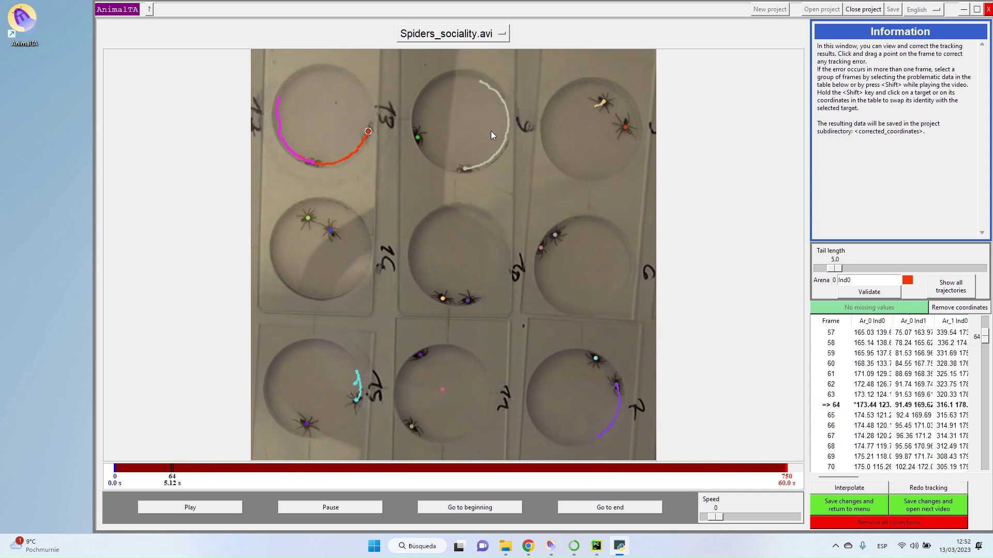
- Change Arena 1 spider Ind0's trail from white to yellow, then advance to around frame 148
{"action": "left_click", "coordinate": [464, 171]}
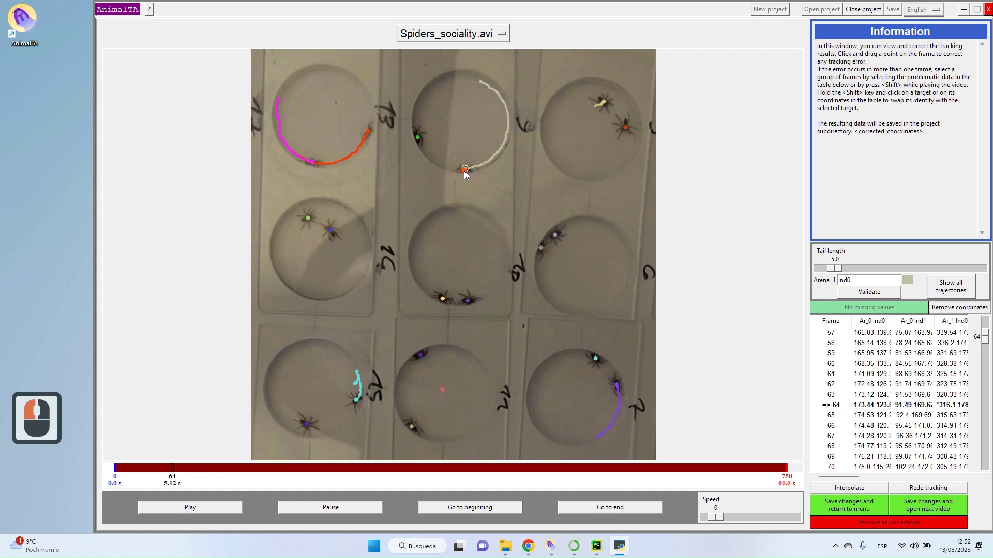
{"action": "left_click", "coordinate": [907, 280]}
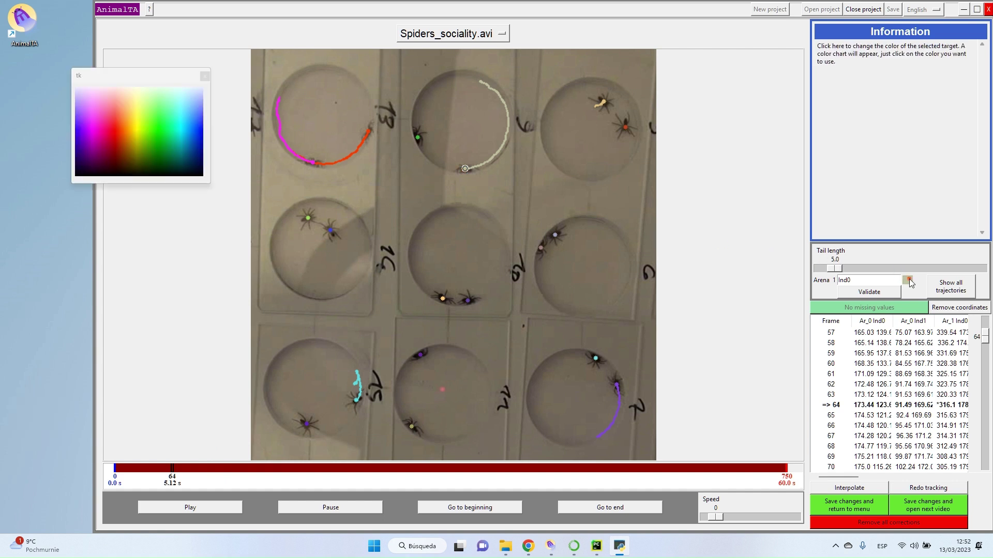
{"action": "left_click", "coordinate": [138, 130]}
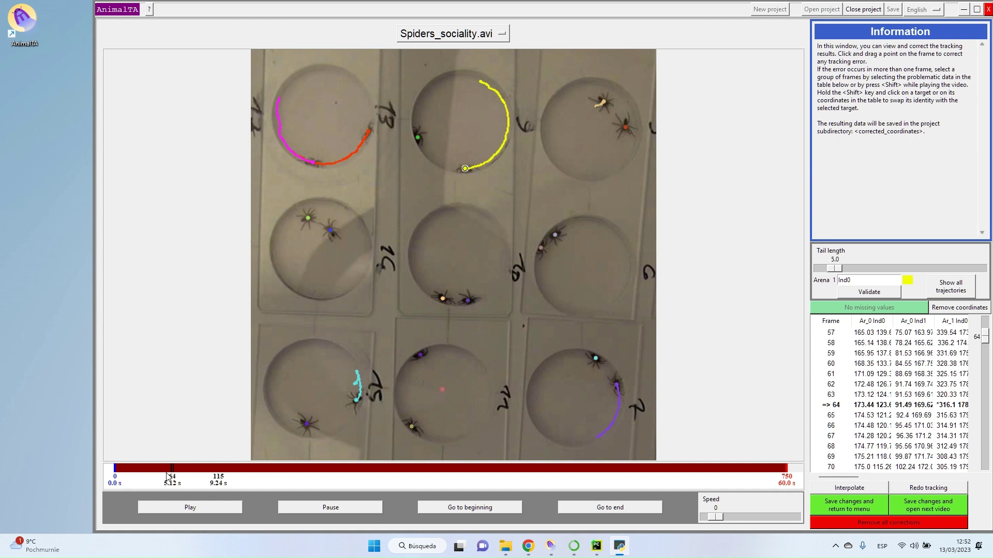
{"action": "mouse_move", "coordinate": [168, 472]}
{"action": "left_mouse_down"}
{"action": "mouse_move", "coordinate": [288, 471]}
{"action": "mouse_move", "coordinate": [253, 470]}
{"action": "left_mouse_up"}
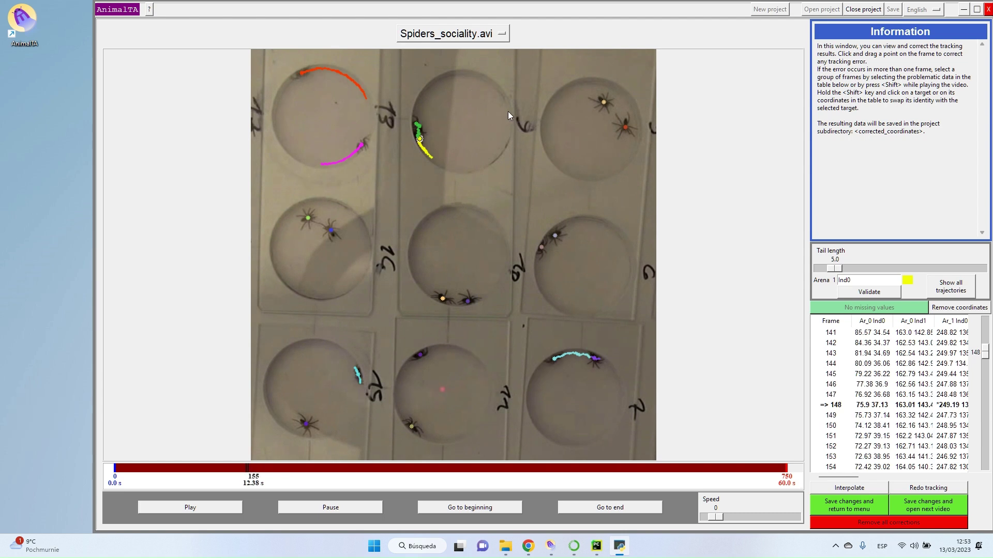
- Zoom on the top-centre arena and step back to frame 121, where the yellow and green tracks meet
{"action": "scroll", "coordinate": [464, 92], "scroll_direction": "up", "scroll_amount": 3}
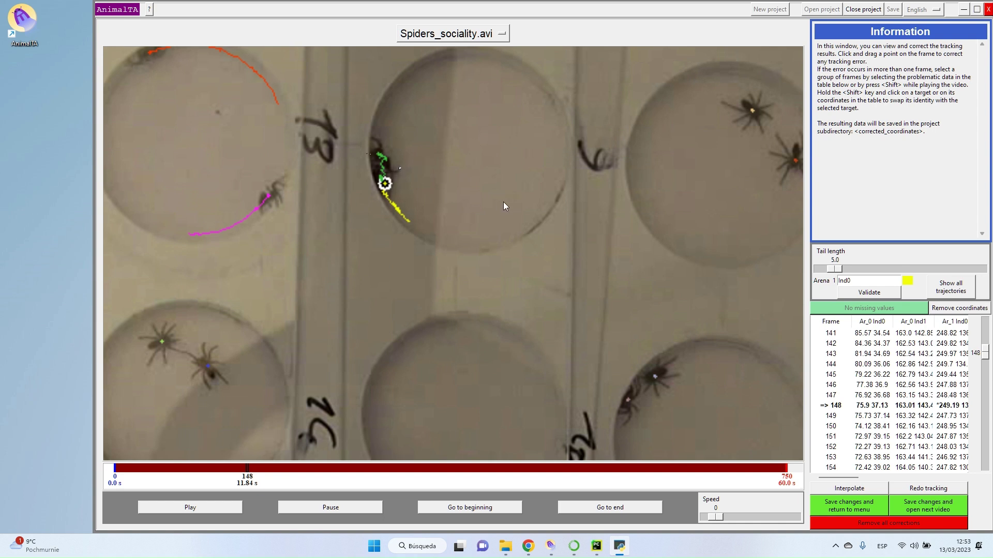
{"action": "key", "text": "Left"}
{"action": "key", "text": "Left"}
{"action": "key", "text": "Left"}
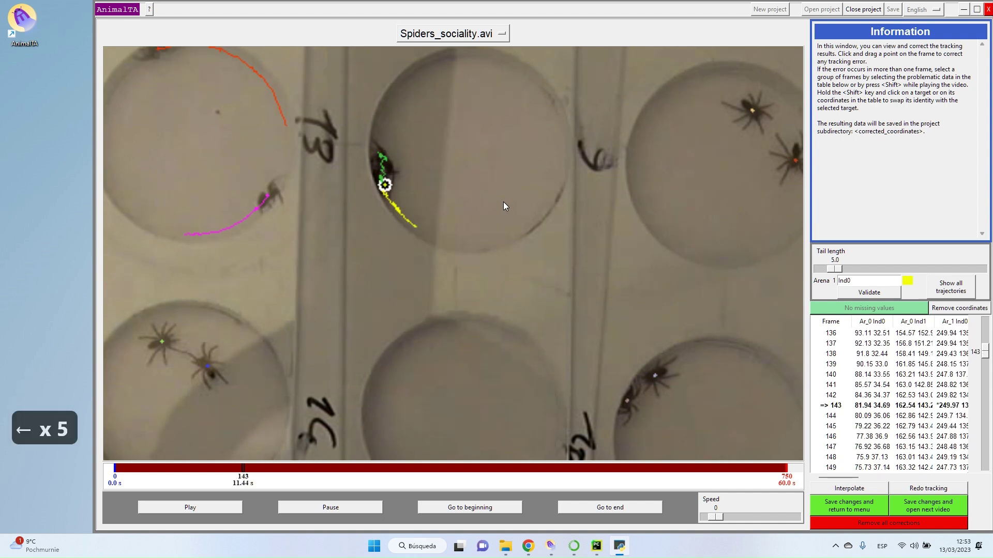
{"action": "key", "text": "Left"}
{"action": "key", "text": "Left"}
{"action": "key", "text": "Left"}
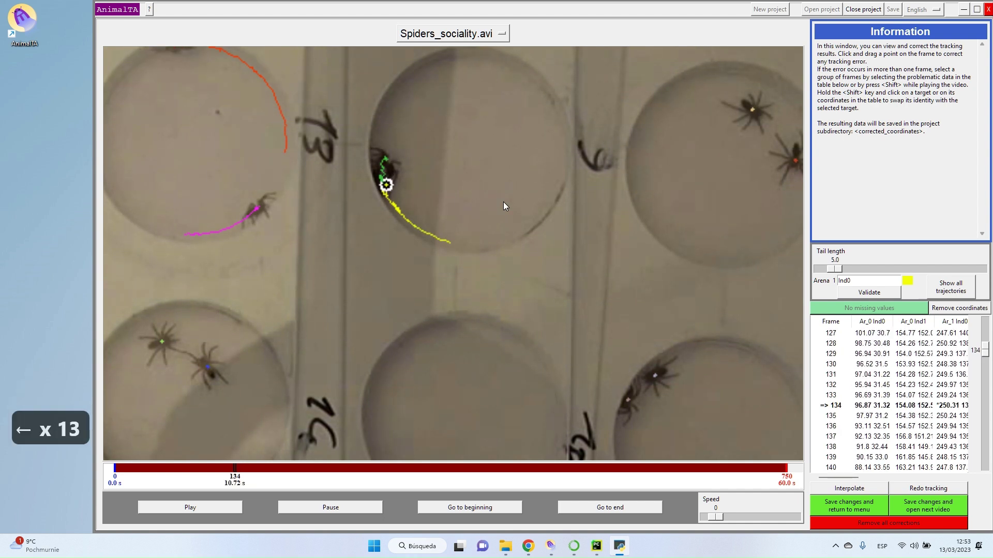
{"action": "key", "text": "Left"}
{"action": "key", "text": "Left"}
{"action": "key", "text": "Left"}
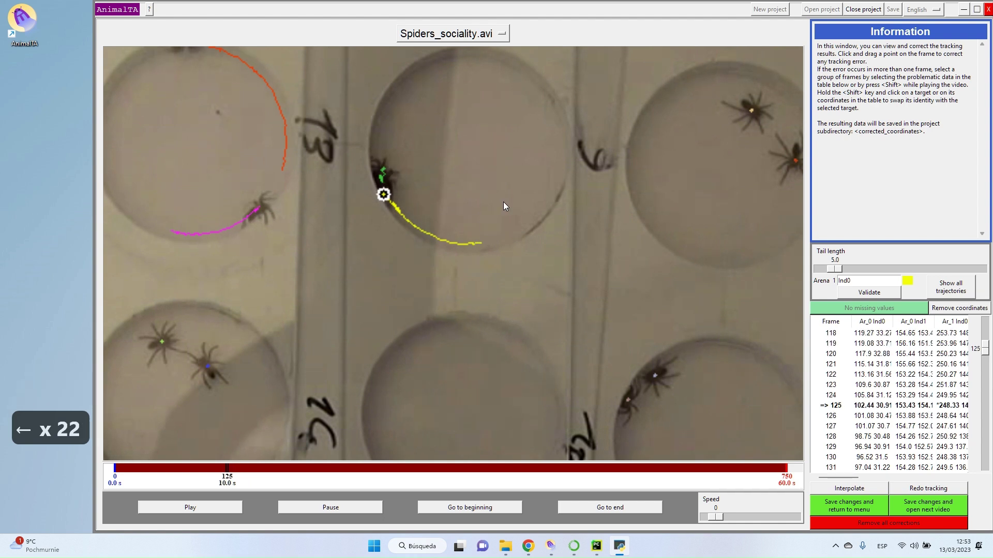
{"action": "key", "text": "Left"}
{"action": "key", "text": "Left"}
{"action": "key", "text": "Left"}
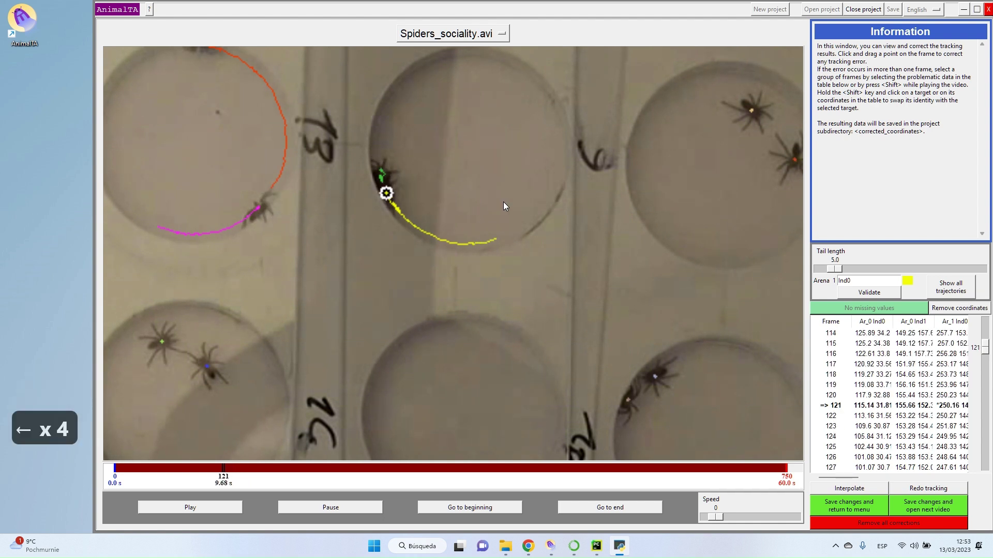
{"action": "key", "text": "Left"}
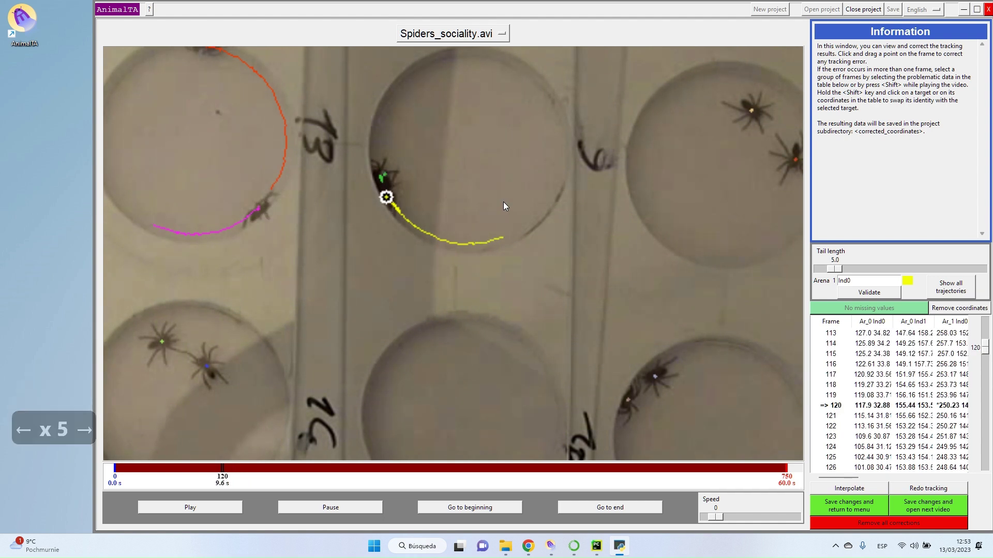
{"action": "key", "text": "Right"}
{"action": "key", "text": "Right"}
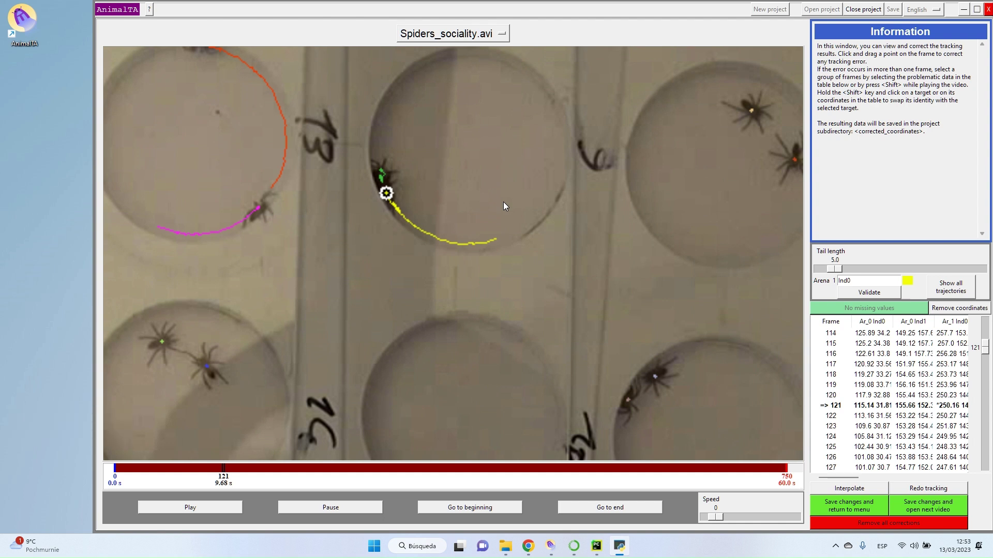
- Swap the Arena 1 identities at frame 121 onto the correct spider, then scrub ahead to frame 395
{"action": "left_click", "coordinate": [388, 199]}
{"action": "left_click", "coordinate": [381, 169], "text": "shift"}
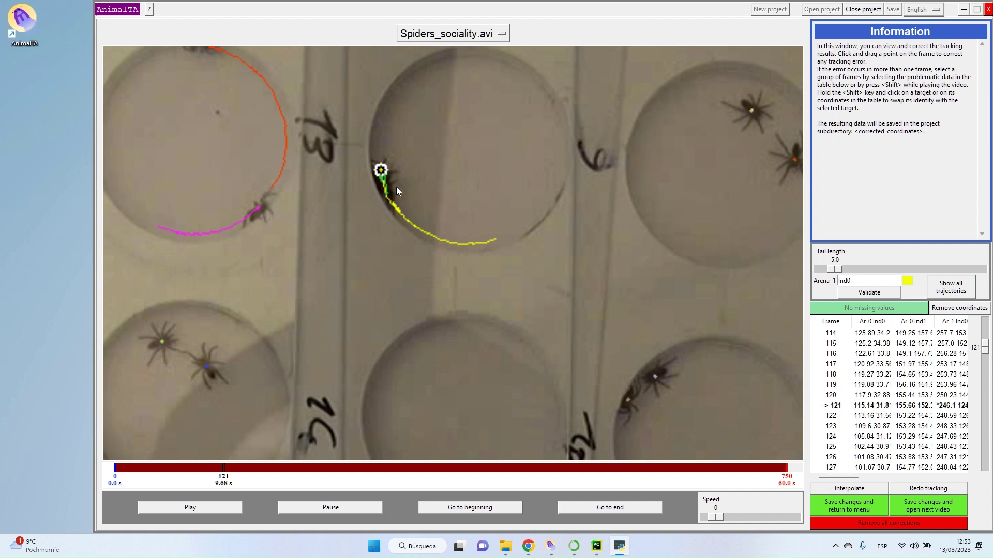
{"action": "left_click_drag", "start_coordinate": [222, 469], "coordinate": [409, 470]}
- Reassign the Arena 1 identity to the correct spider around frame 390
{"action": "mouse_move", "coordinate": [429, 470]}
{"action": "left_mouse_down"}
{"action": "mouse_move", "coordinate": [485, 477]}
{"action": "mouse_move", "coordinate": [467, 474]}
{"action": "left_mouse_up"}
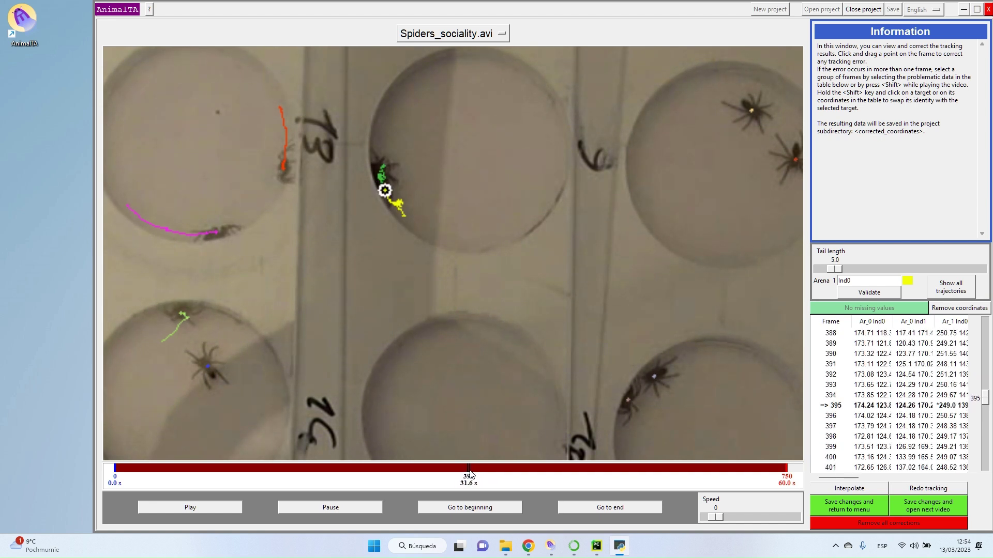
{"action": "left_click", "coordinate": [383, 214]}
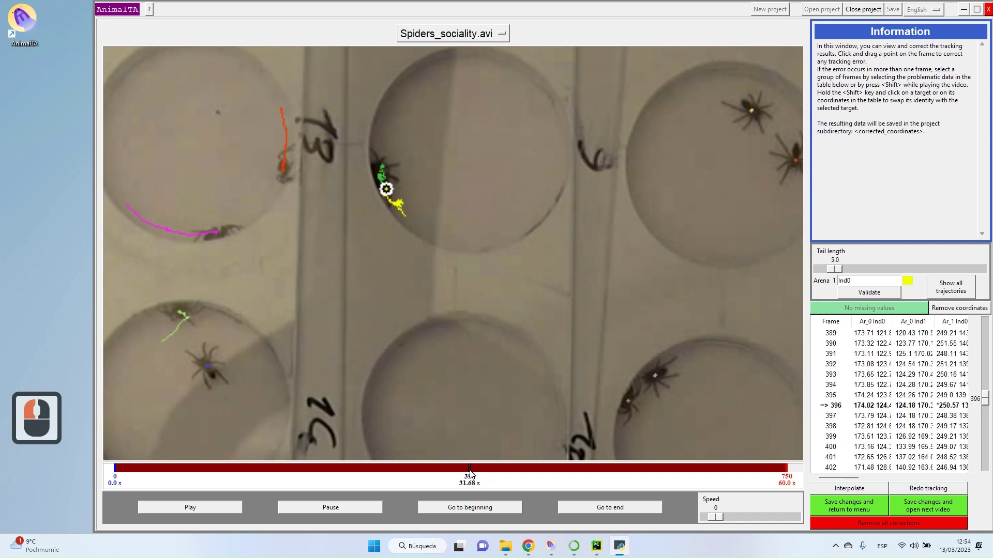
{"action": "left_click", "coordinate": [384, 166], "text": "shift"}
- Step forward to about frame 438 to check the yellow track separates from green
{"action": "key", "text": "Right"}
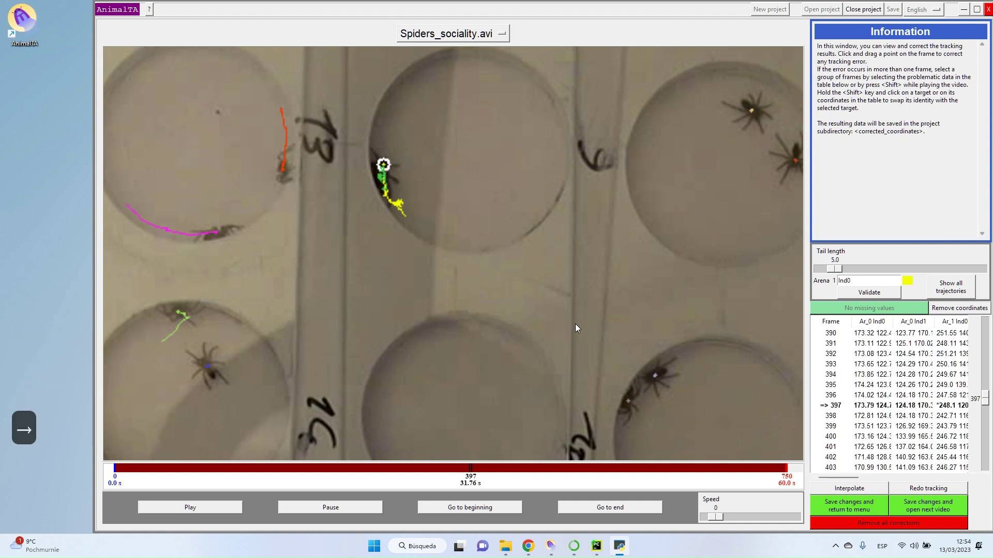
{"action": "key", "text": "Right"}
{"action": "key", "text": "Right"}
{"action": "key", "text": "Right"}
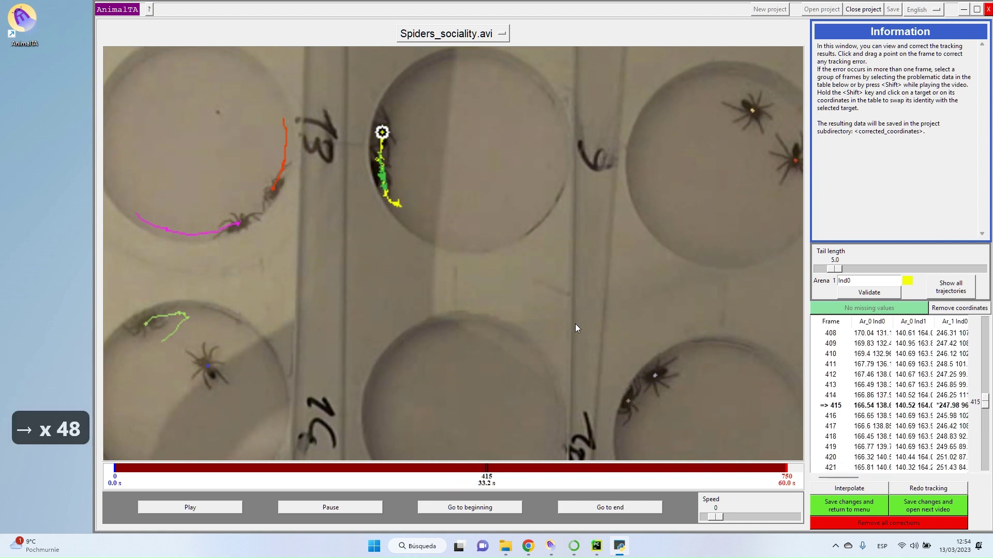
{"action": "key", "text": "Right"}
{"action": "key", "text": "Right"}
{"action": "key", "text": "Right"}
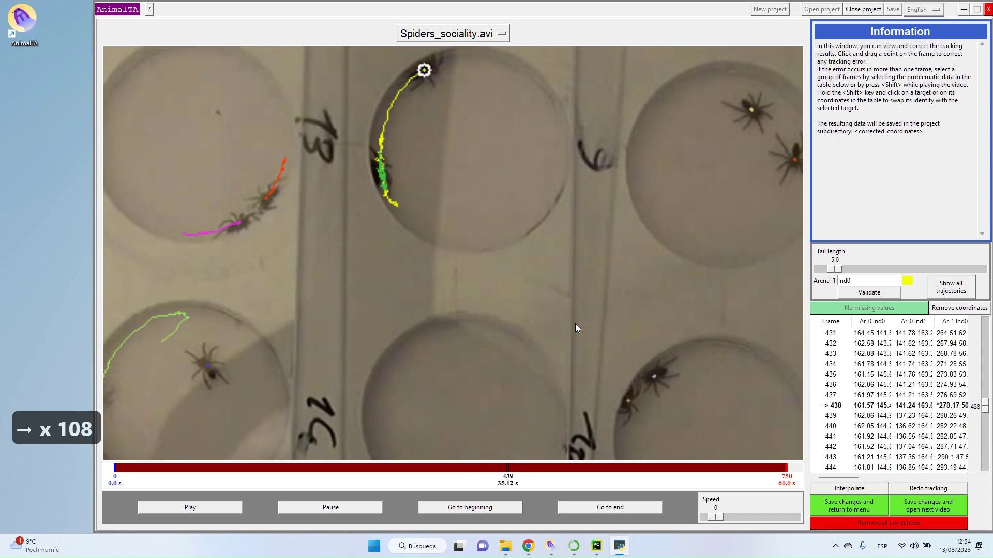
- Zoom out of Arena 1 at frame 440 to review the corrected spider trails
{"action": "scroll", "coordinate": [501, 223], "scroll_direction": "down", "scroll_amount": 3}
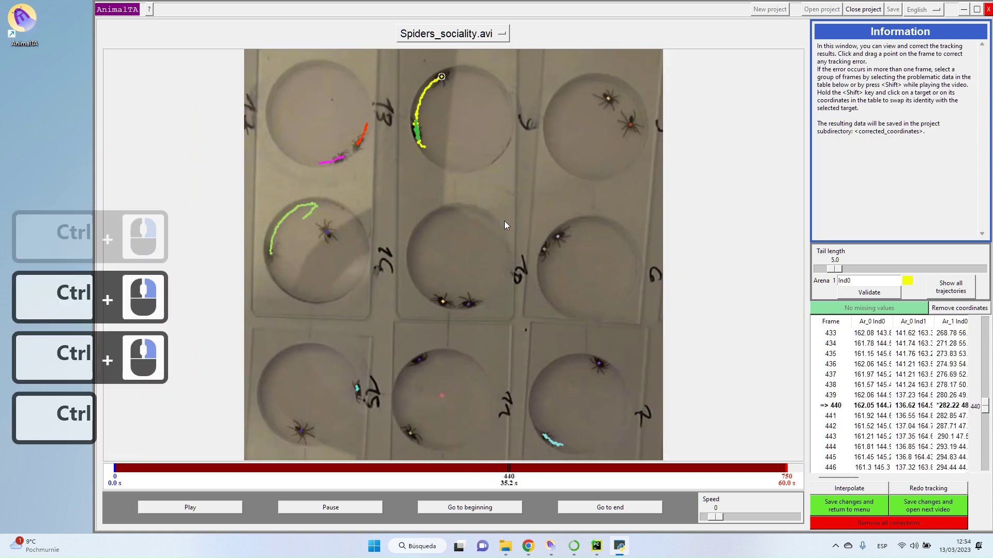